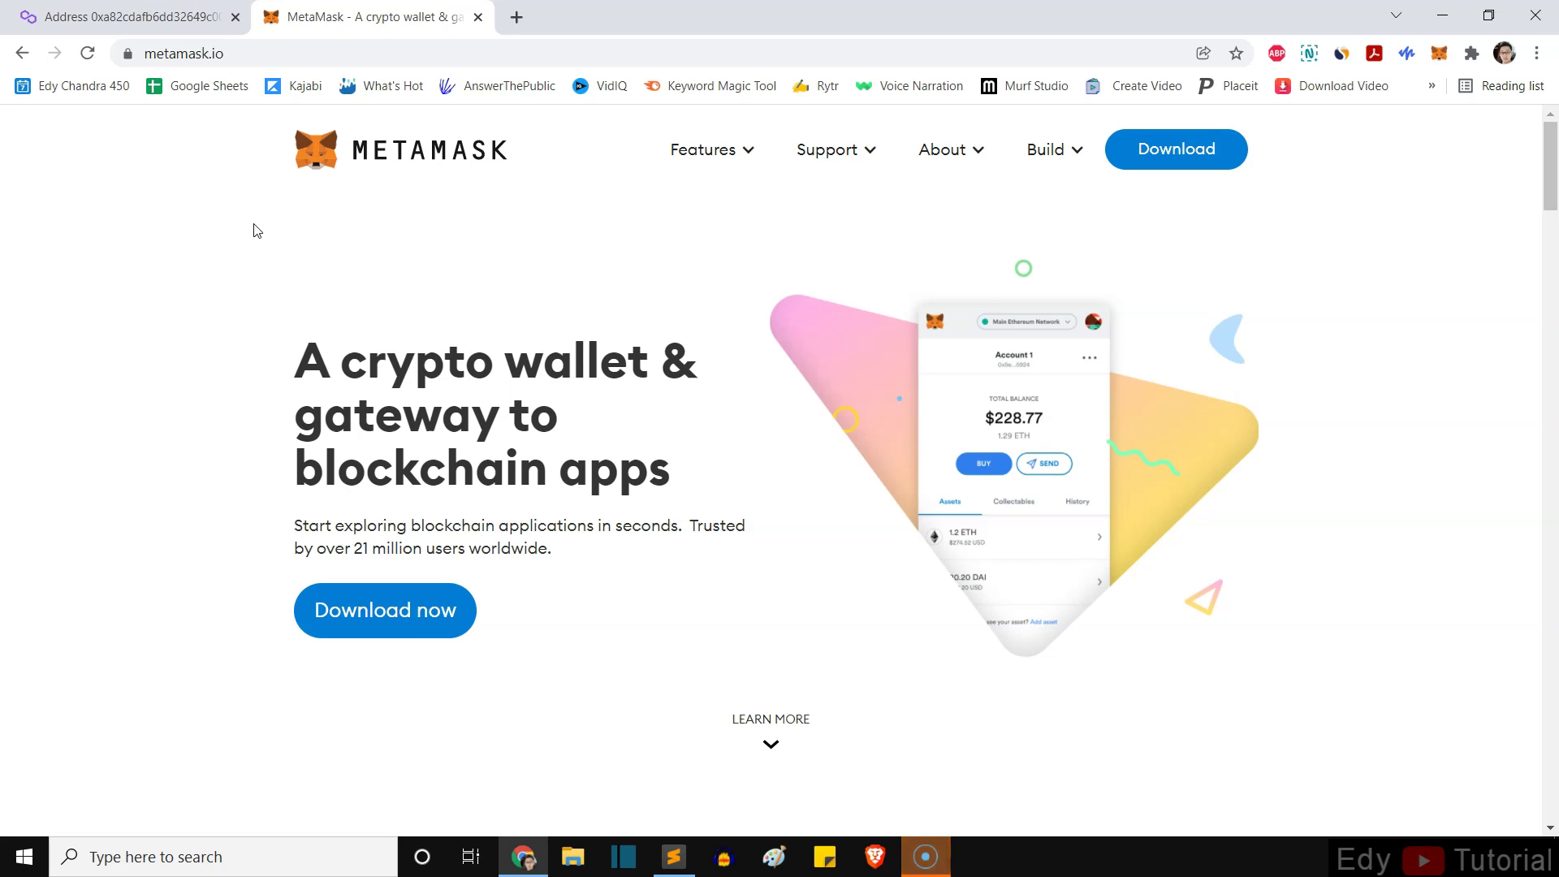
Open the MetaMask wallet showing Account 1 on Polygon with 0.001 MATIC and 0 USDT
left_click(315, 195)
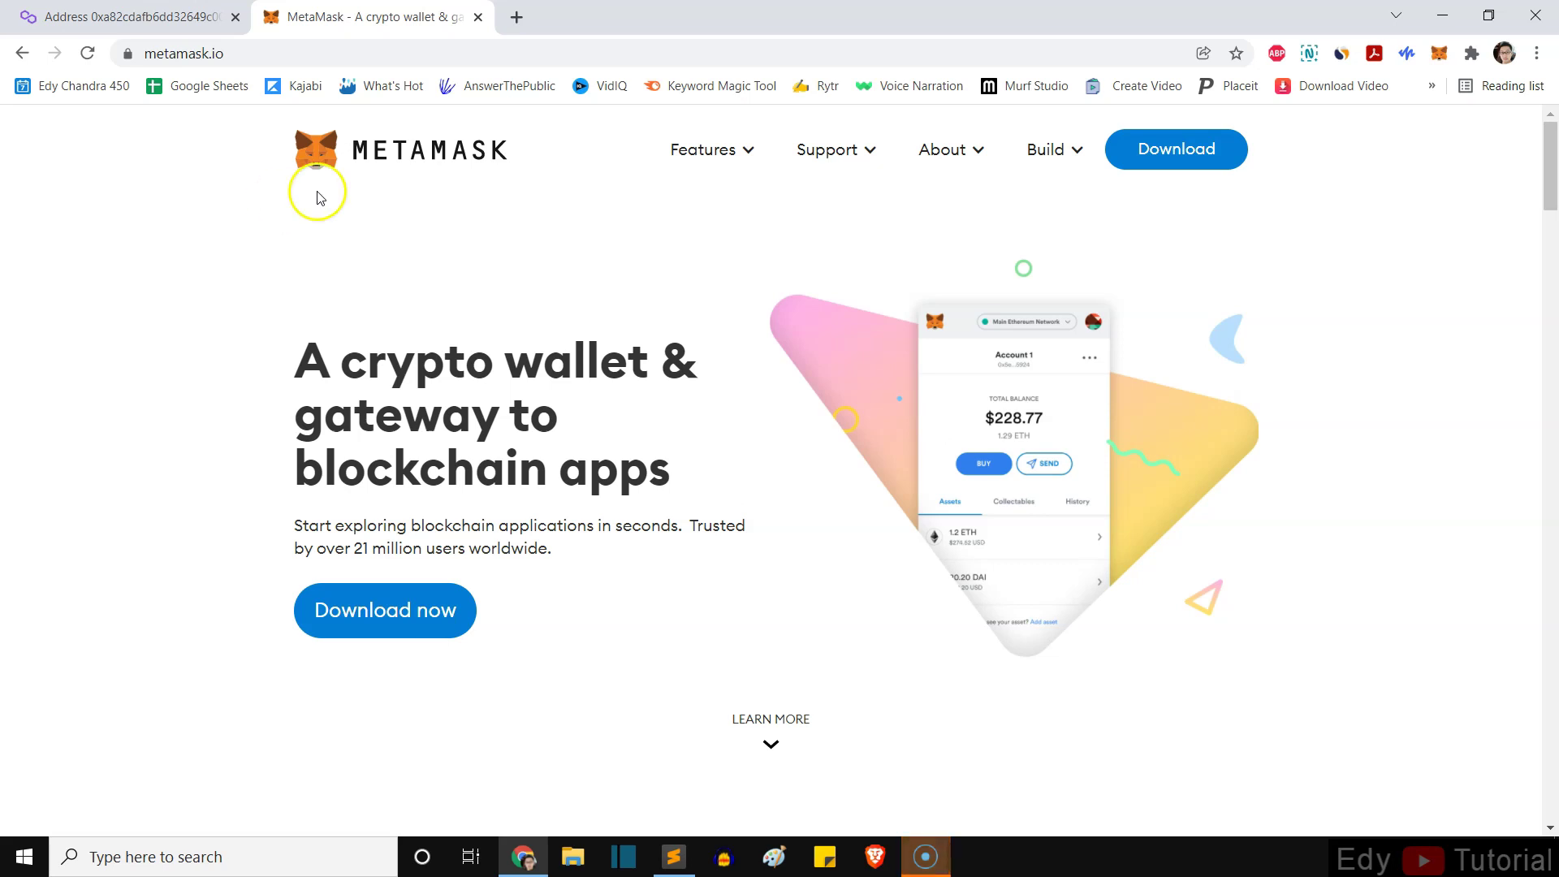
left_click(1440, 55)
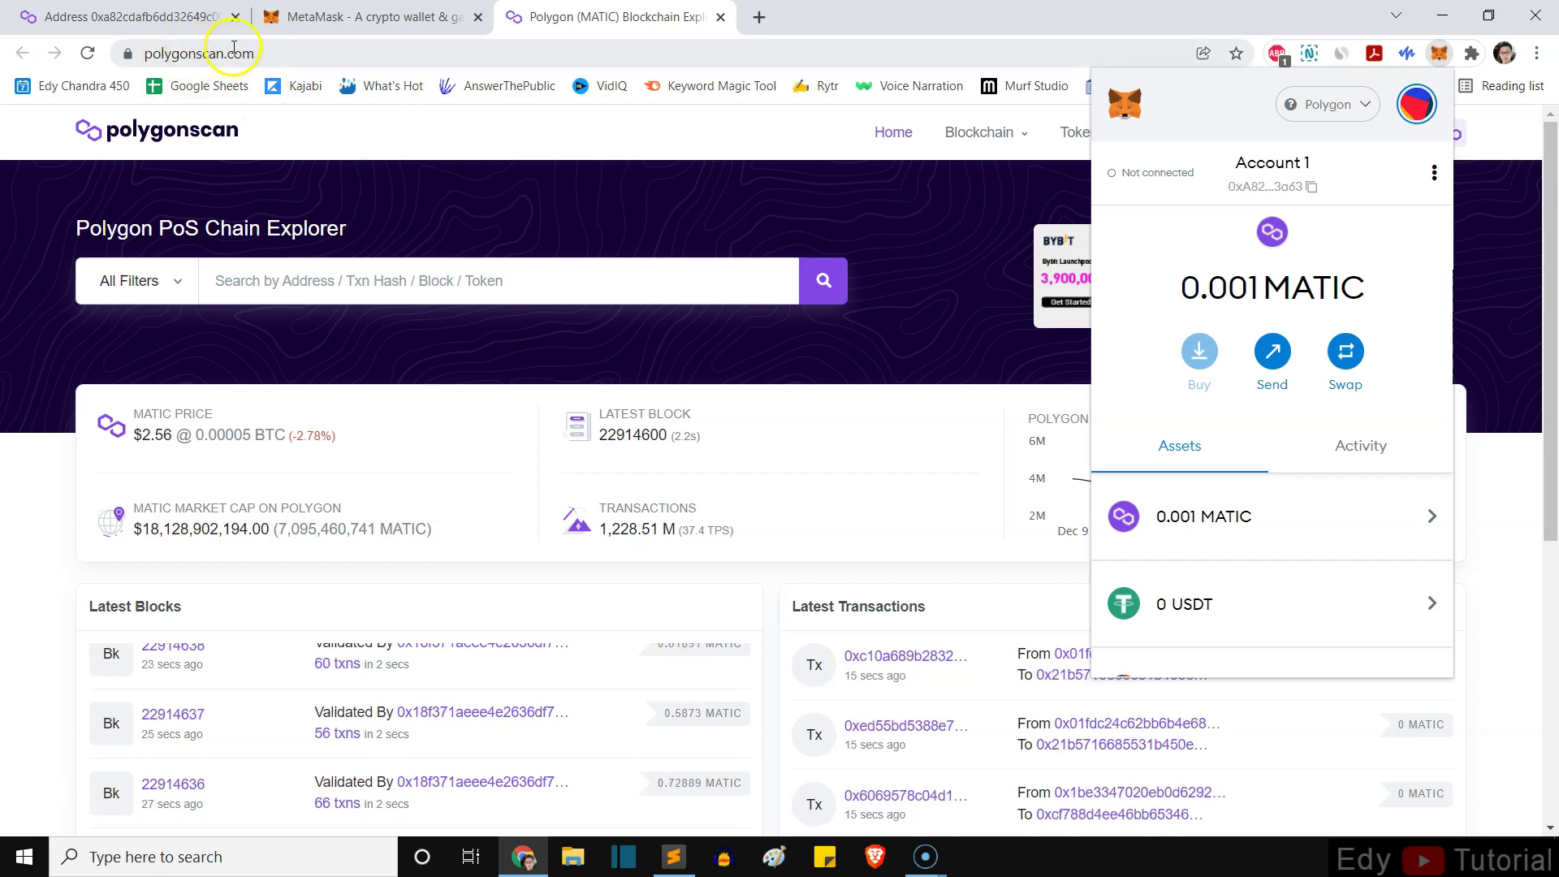
left_click(138, 54)
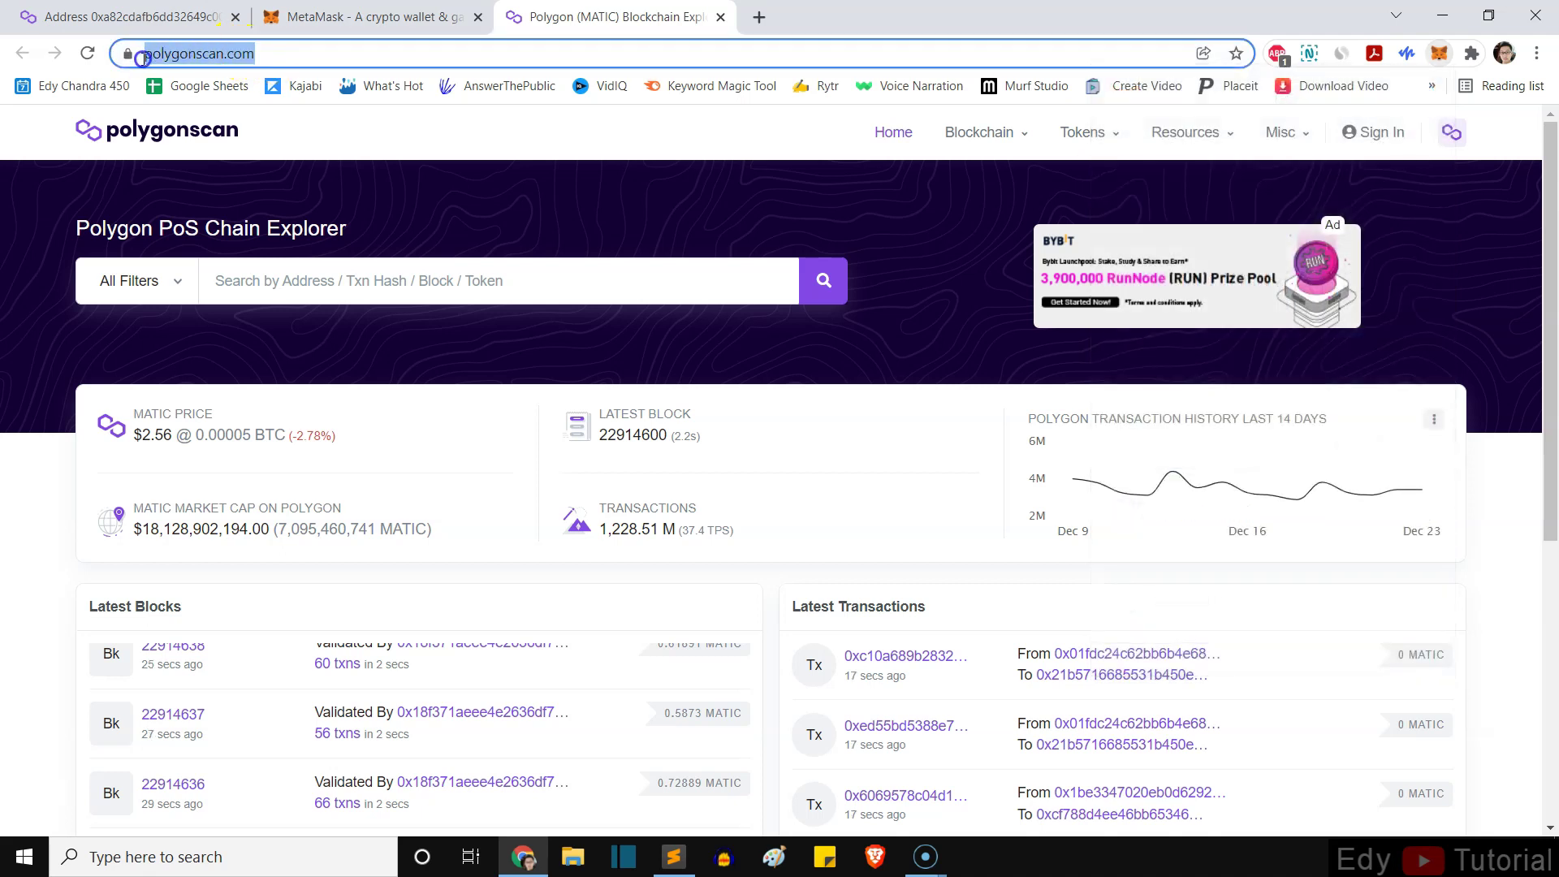
left_click(1529, 481)
scroll(1528, 480, "down", 6)
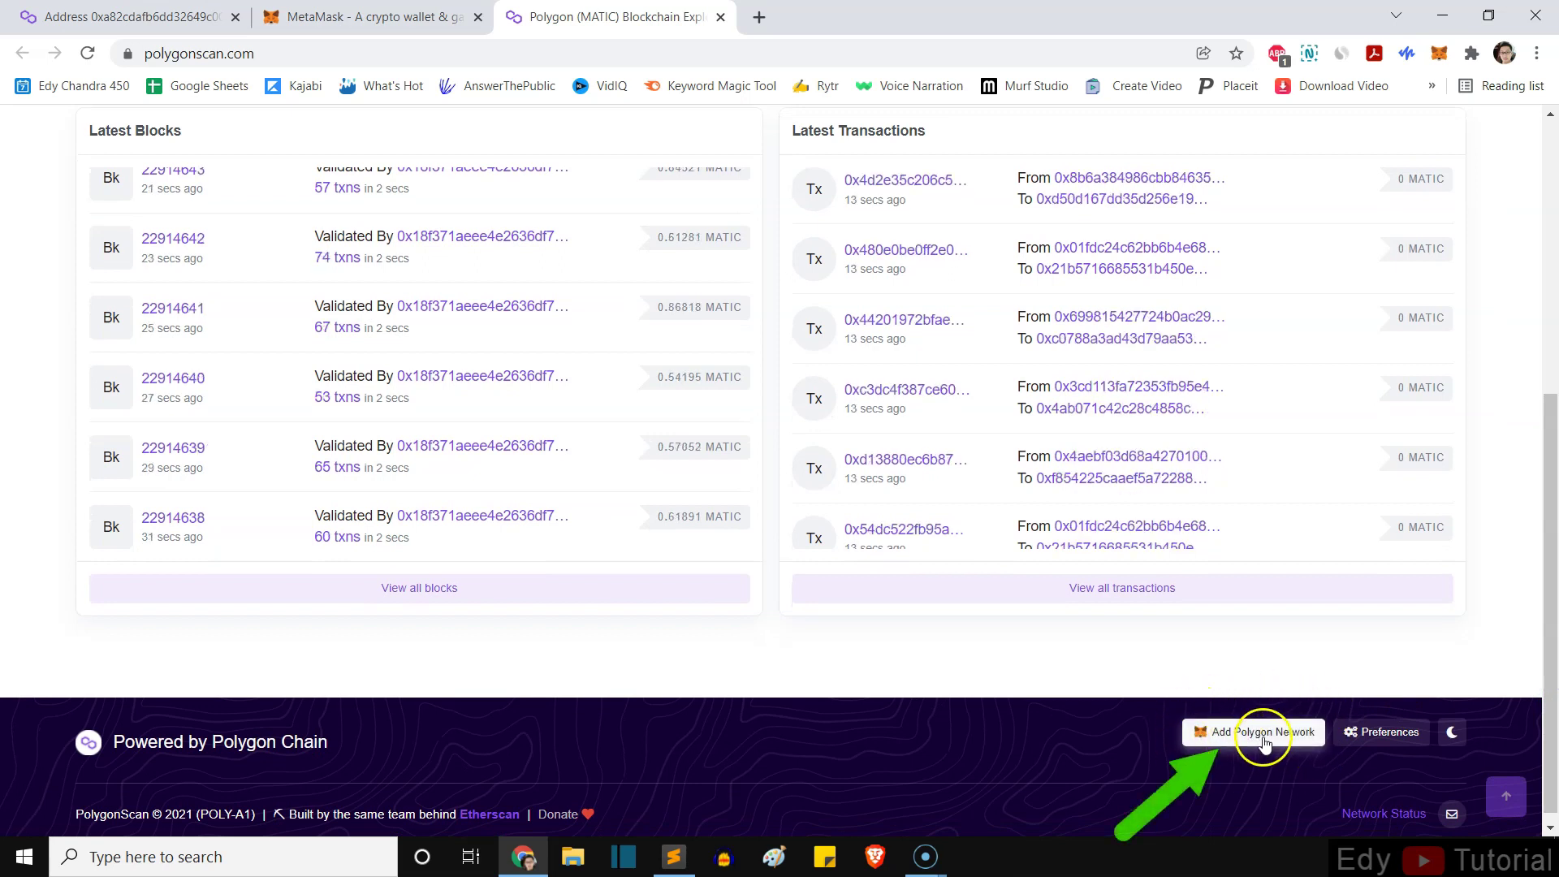
left_click(1269, 735)
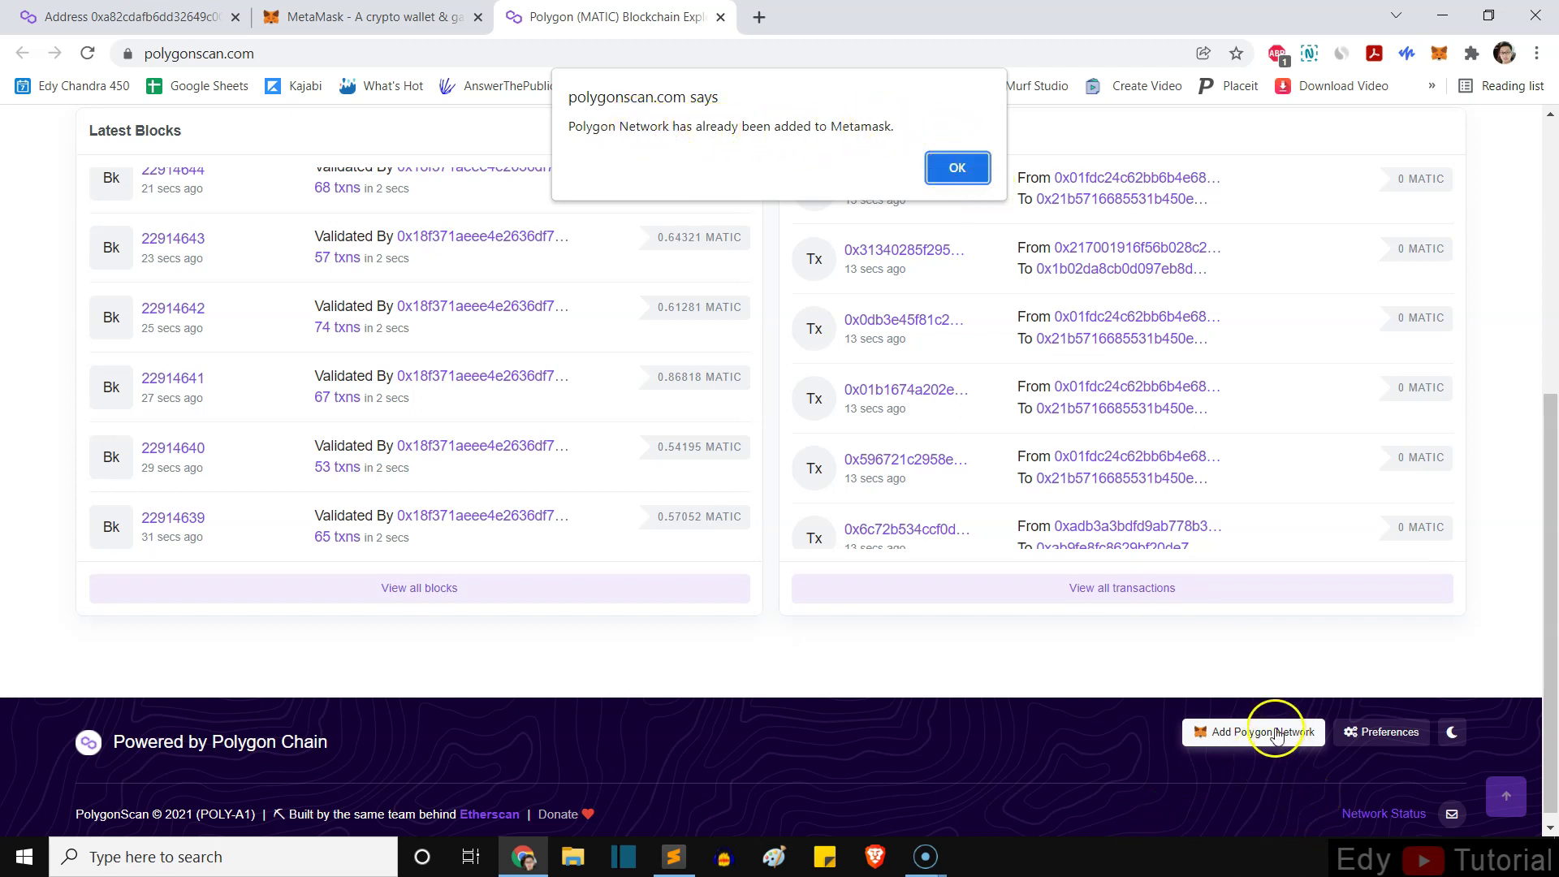
left_click(958, 168)
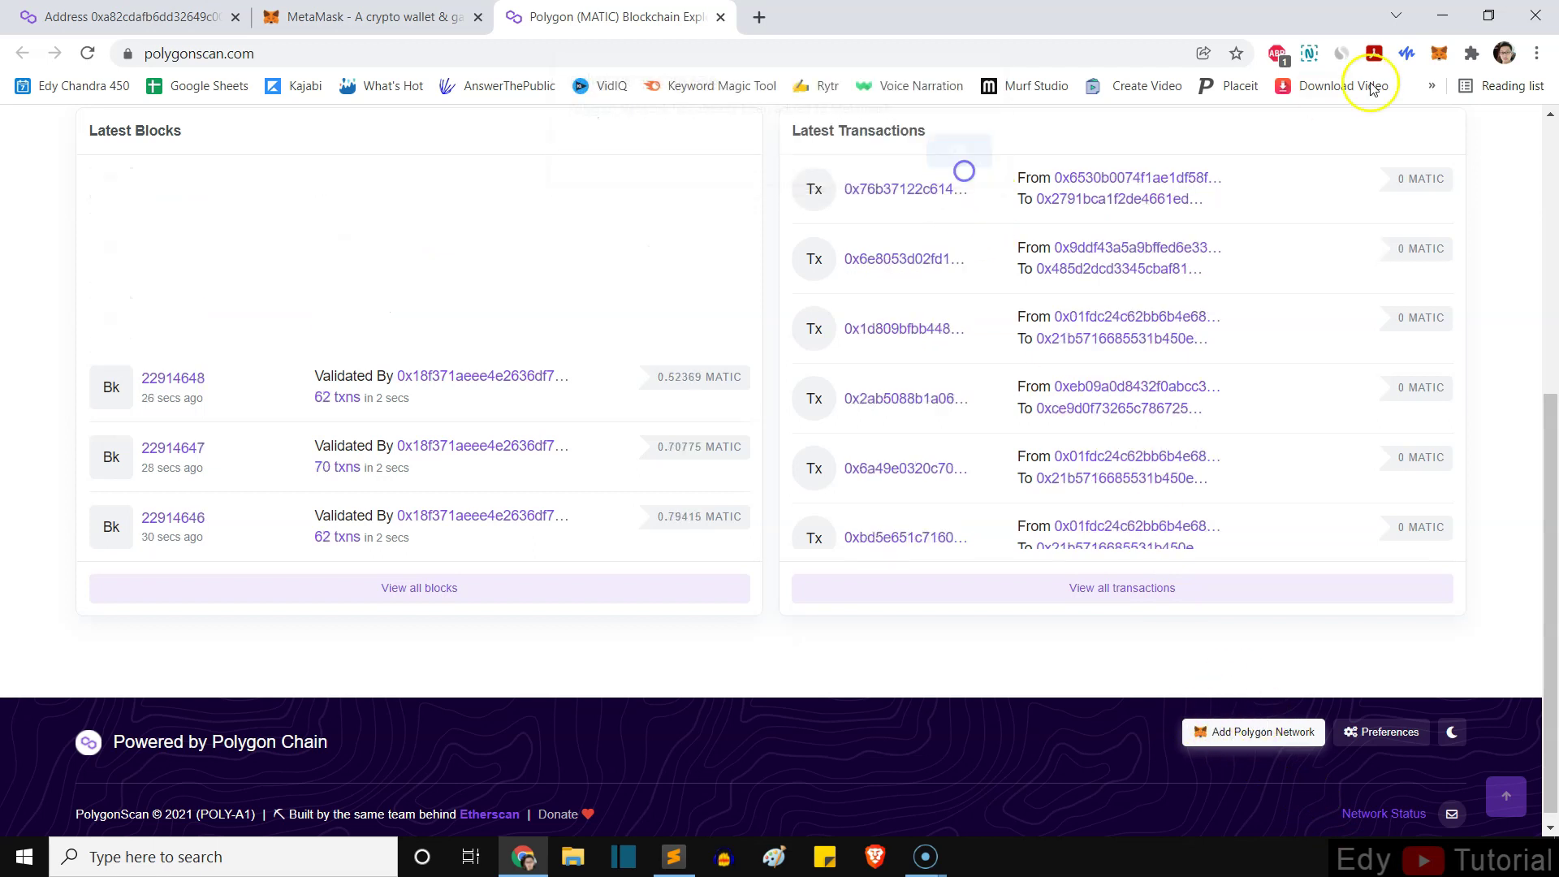
left_click(1439, 54)
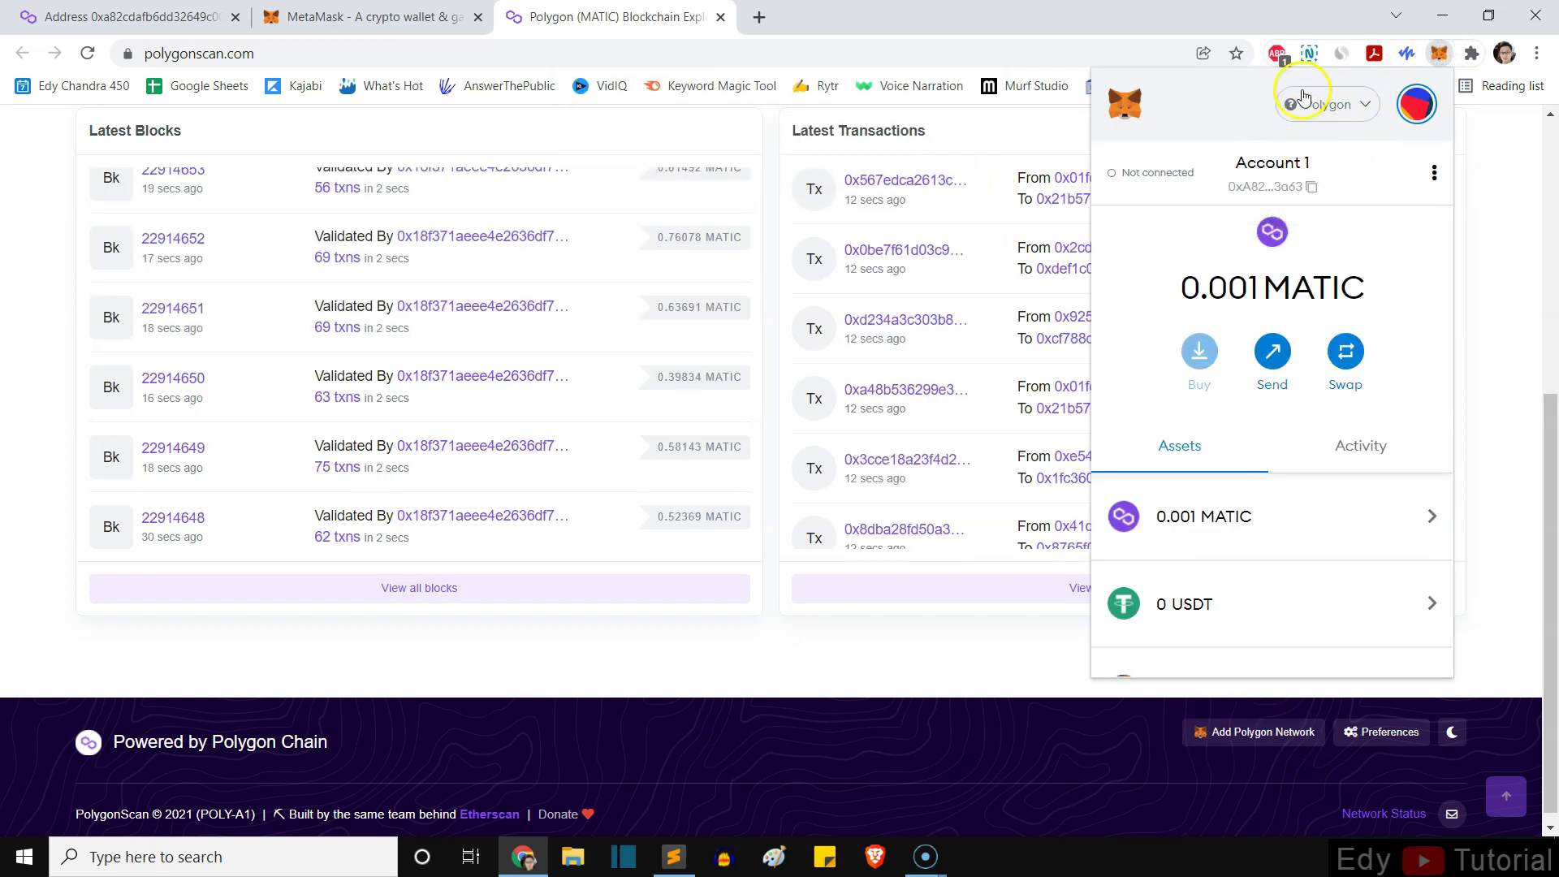
Close the PolygonScan tab and open Account 1's options menu in MetaMask
key("ctrl+w")
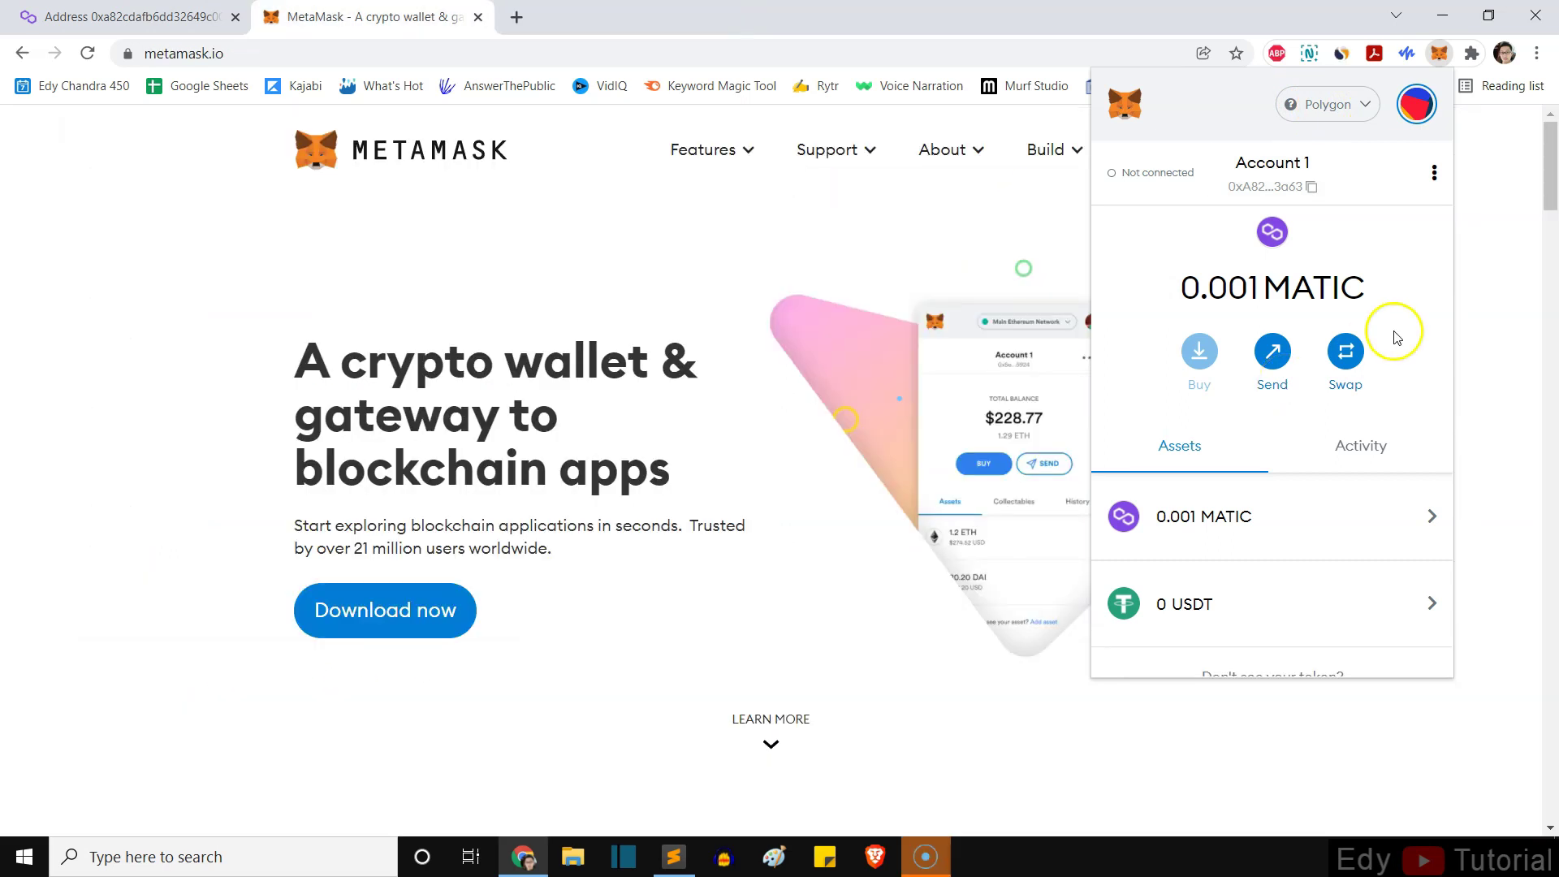
scroll(1288, 522, "down", 2)
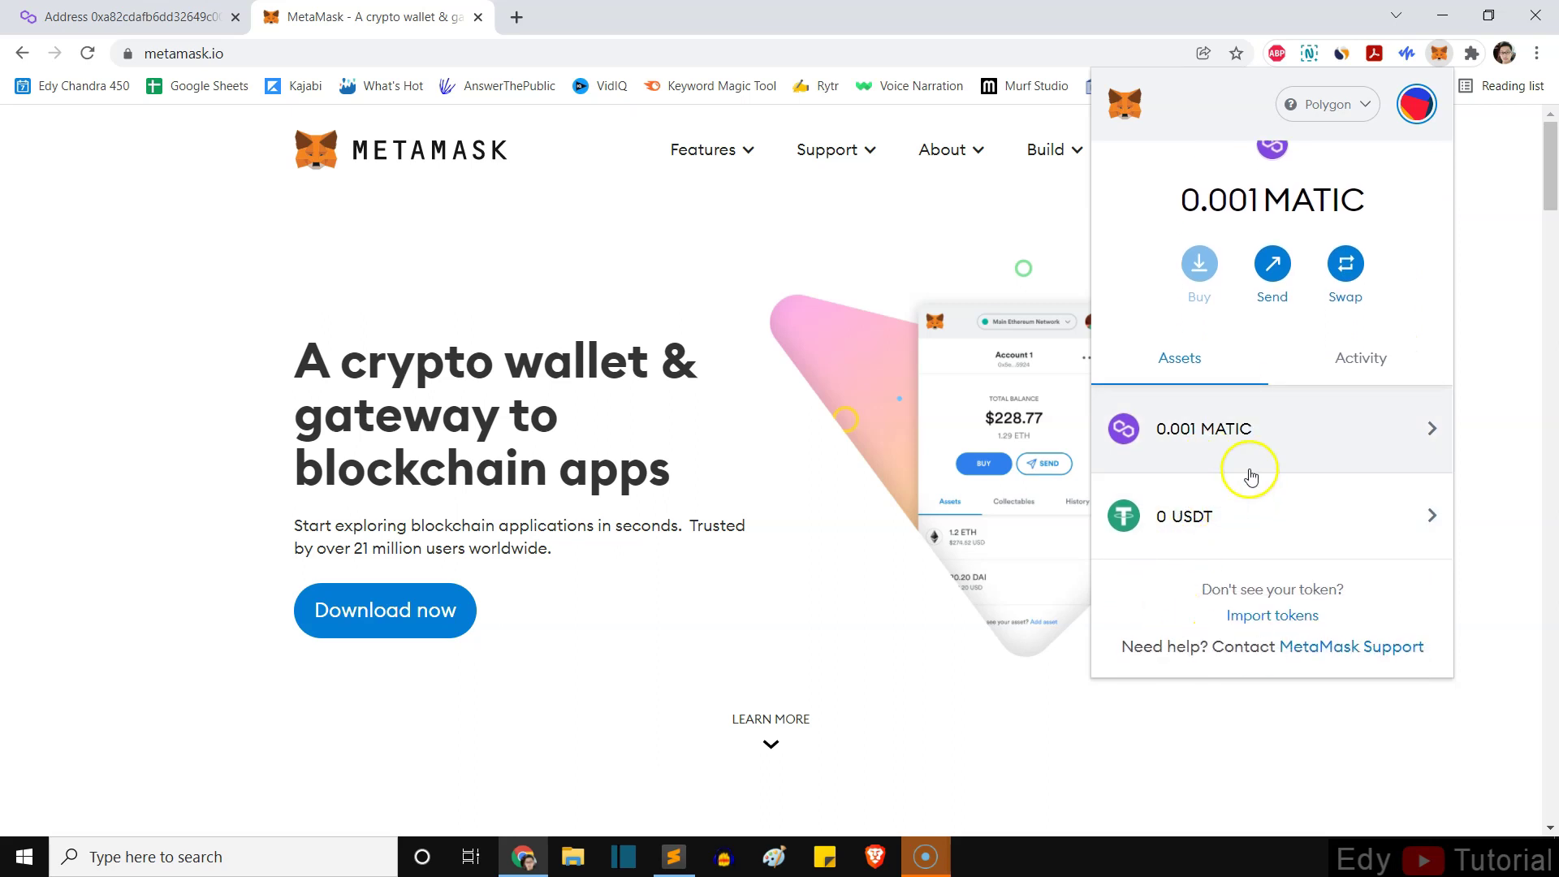
scroll(1251, 487, "up", 2)
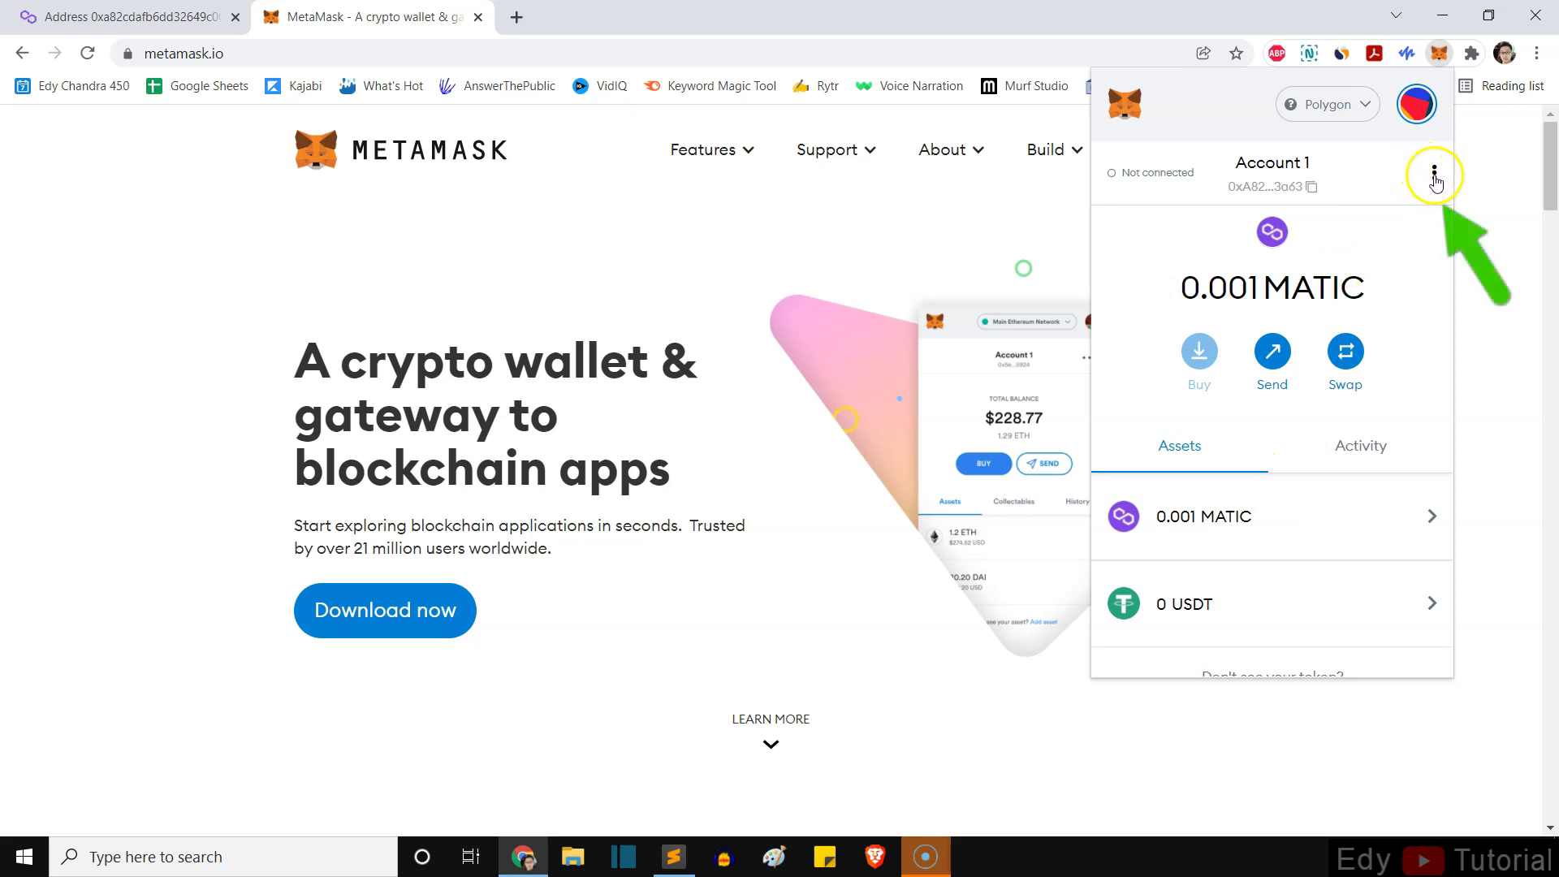
left_click(1435, 175)
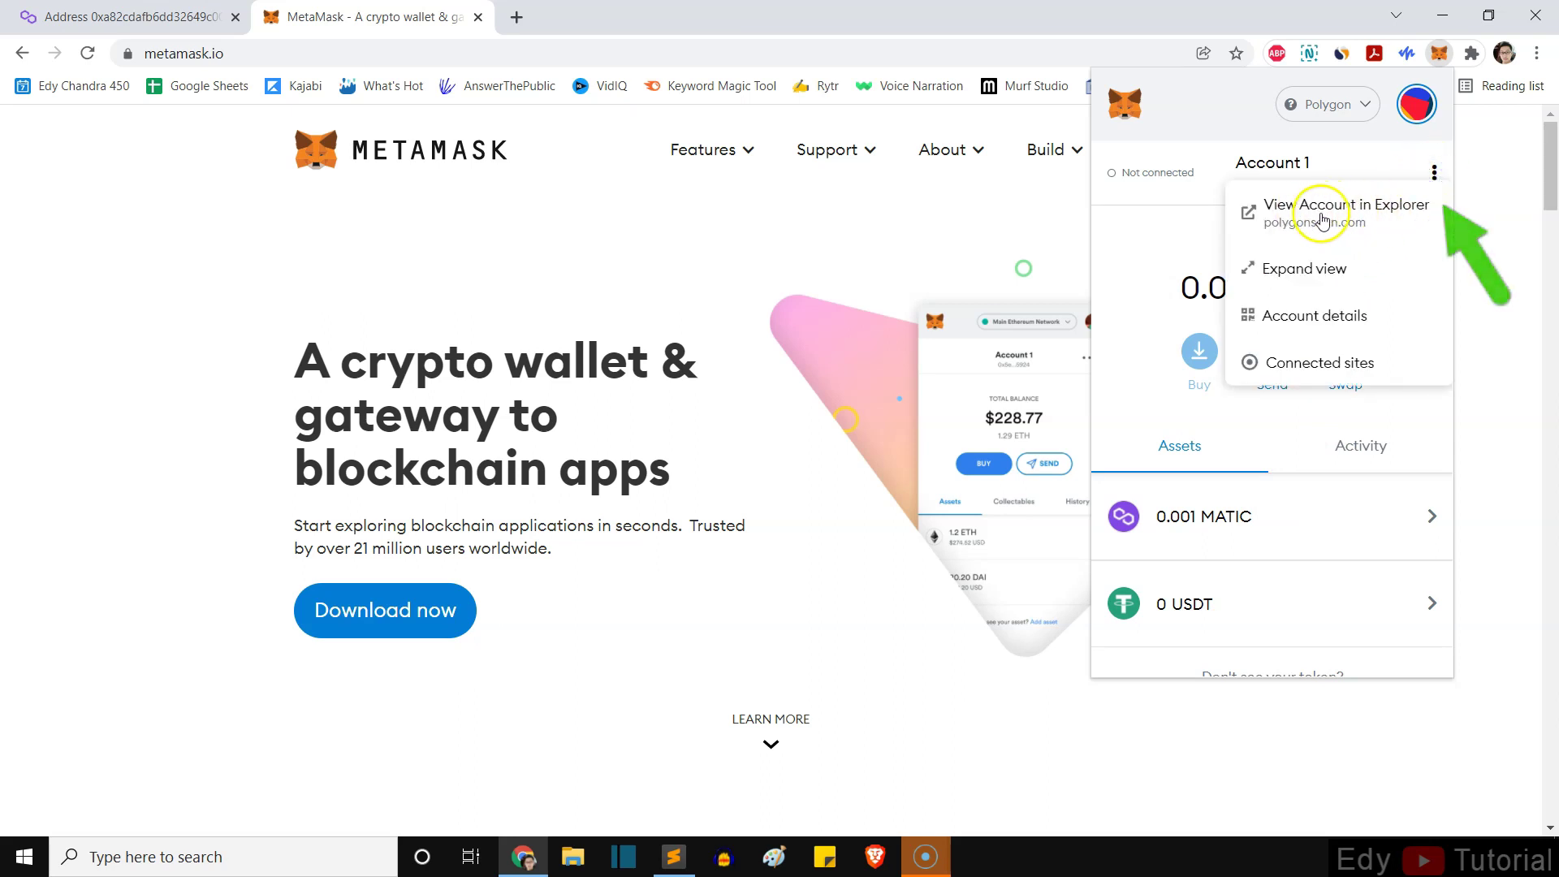
View Account 1 on the PolygonScan block explorer
left_click(1358, 225)
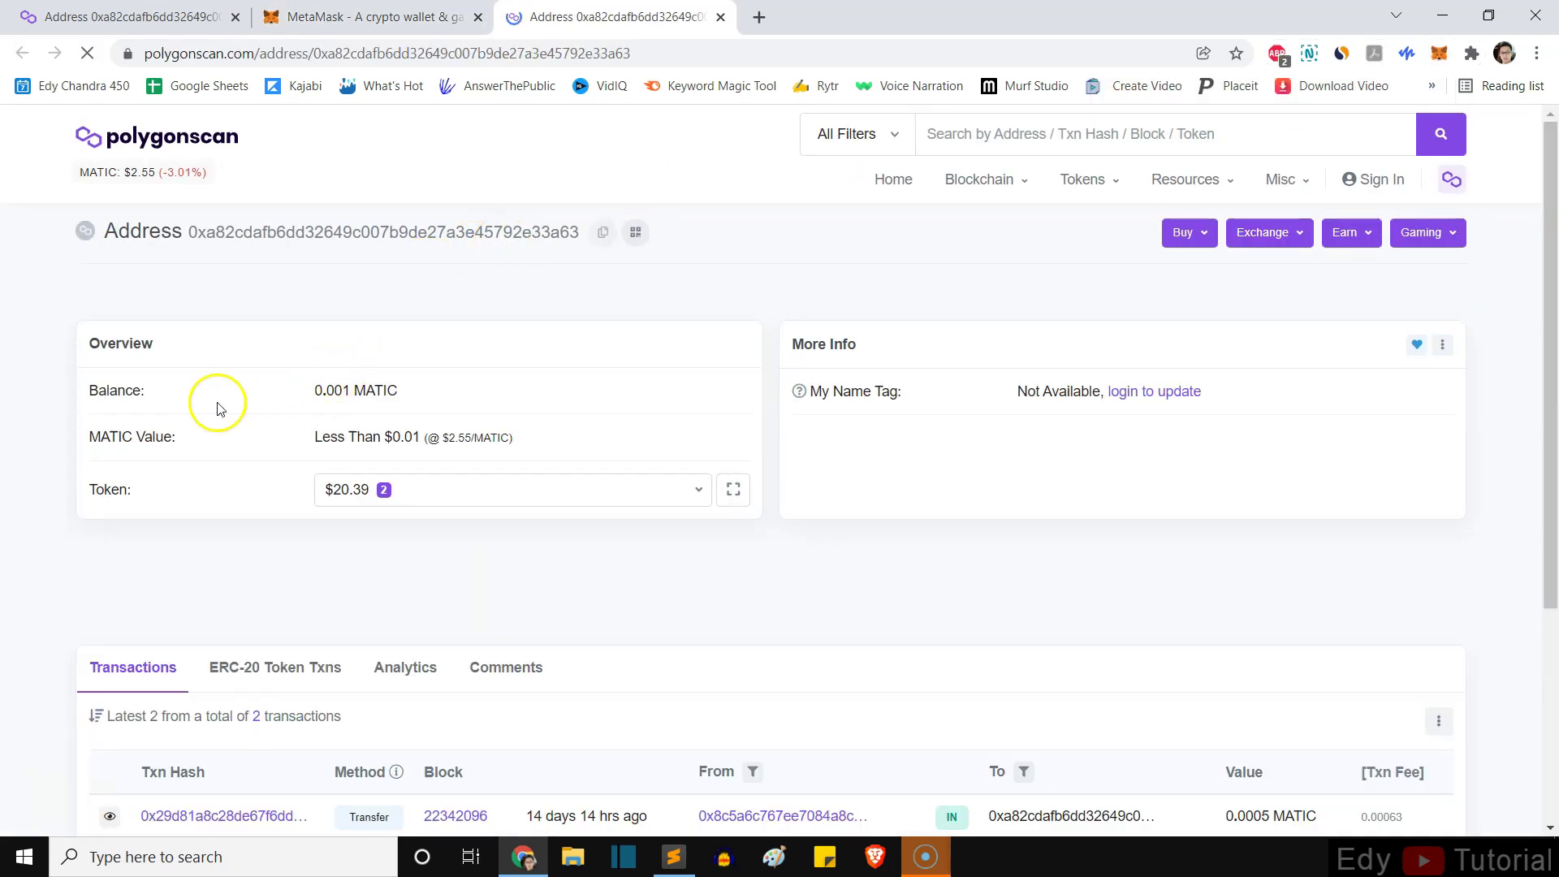
scroll(216, 408, "down", 1)
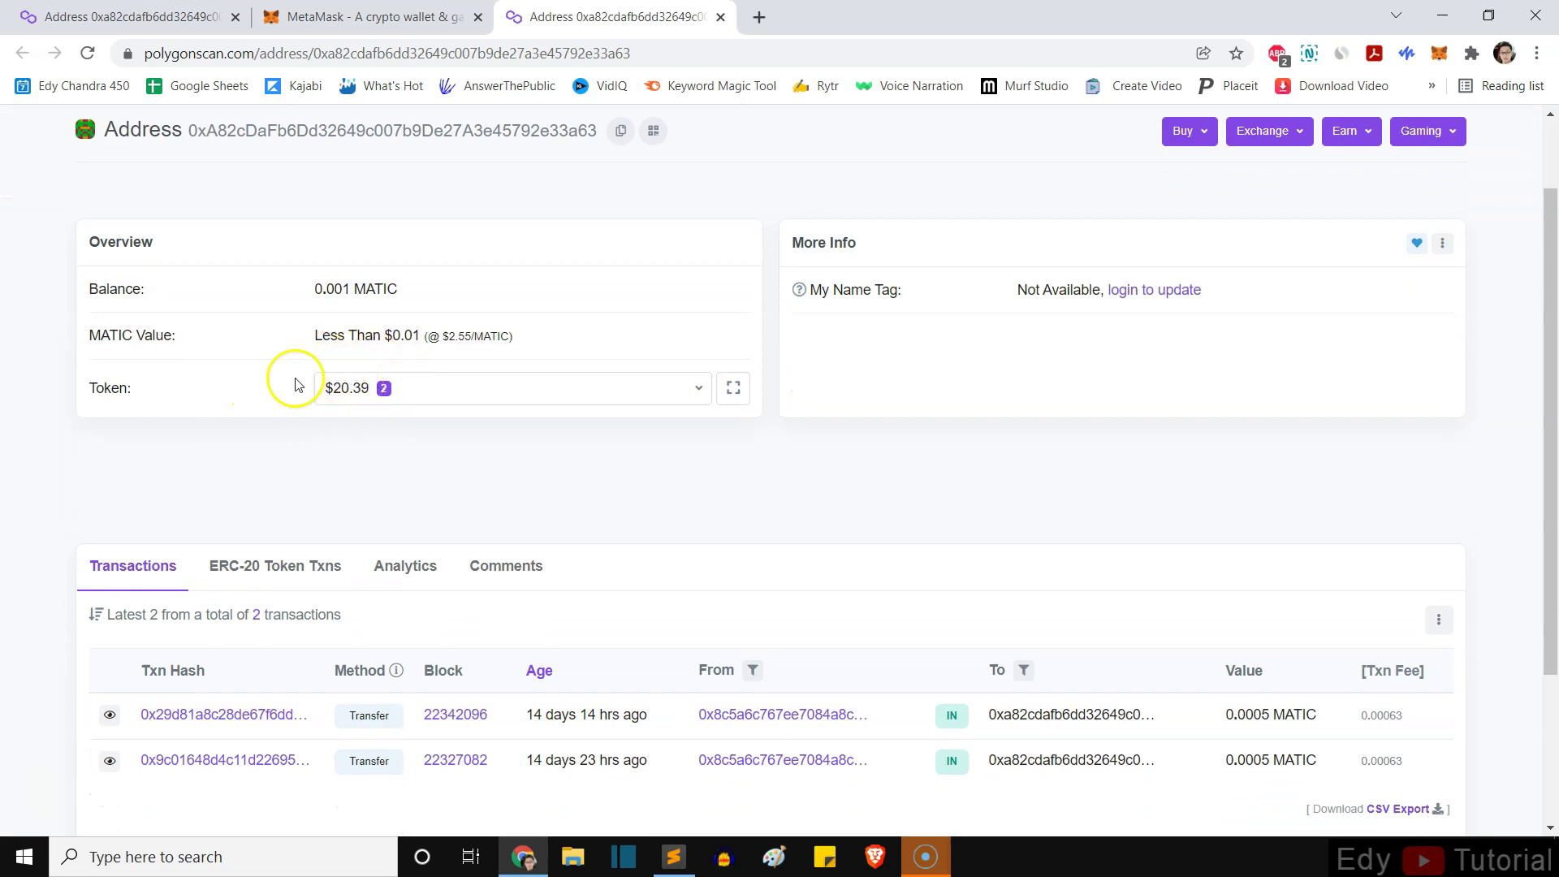
scroll(274, 387, "up", 1)
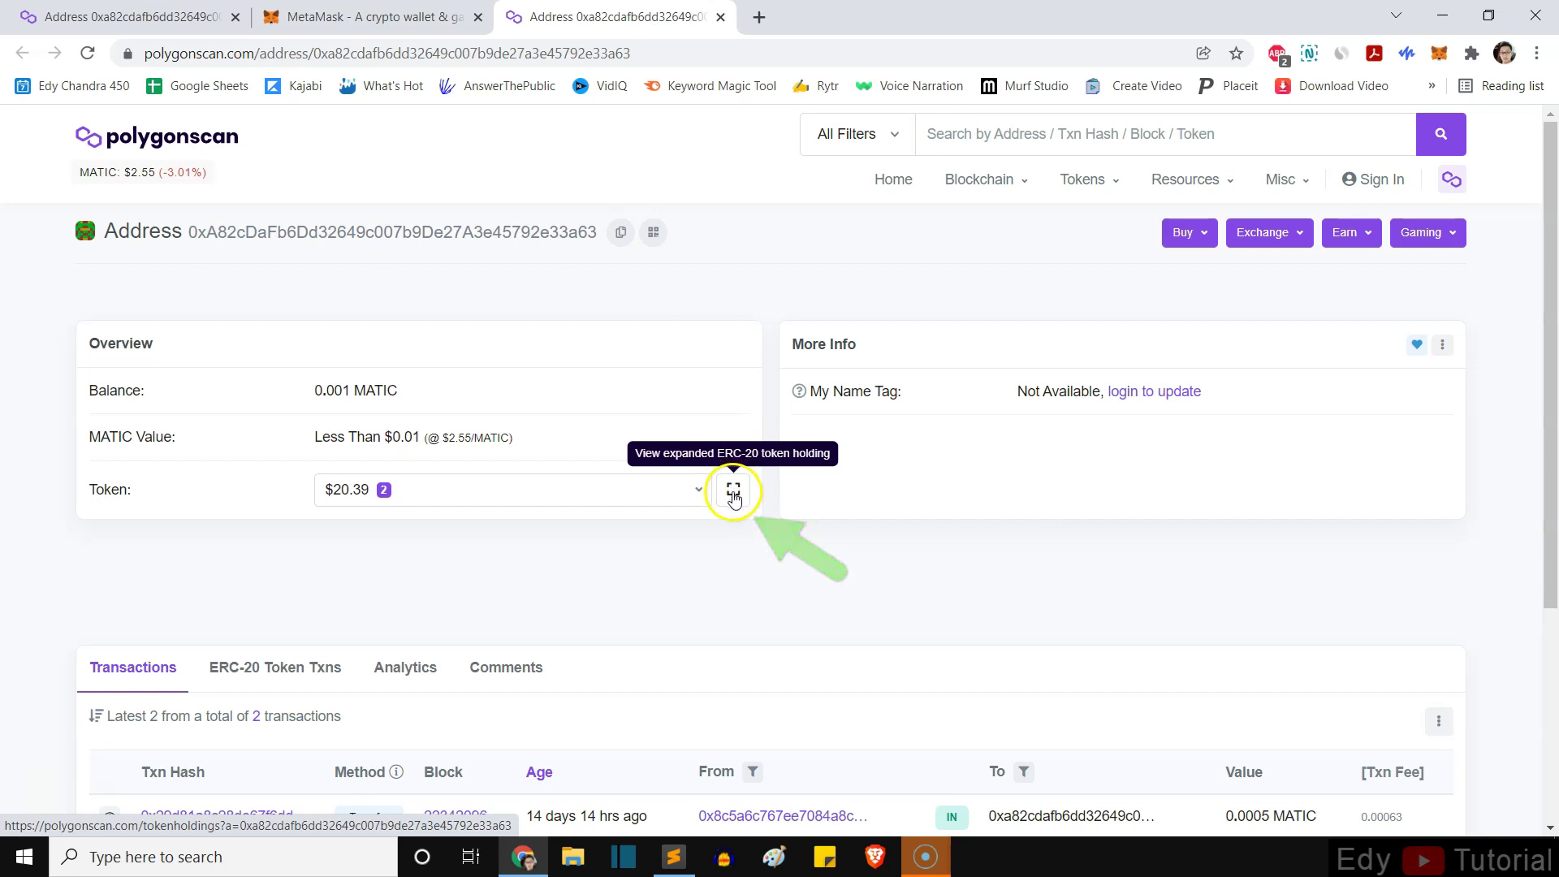
Open the address's Token Holdings, listing 0.005 WETH worth $20.39
left_click(734, 490)
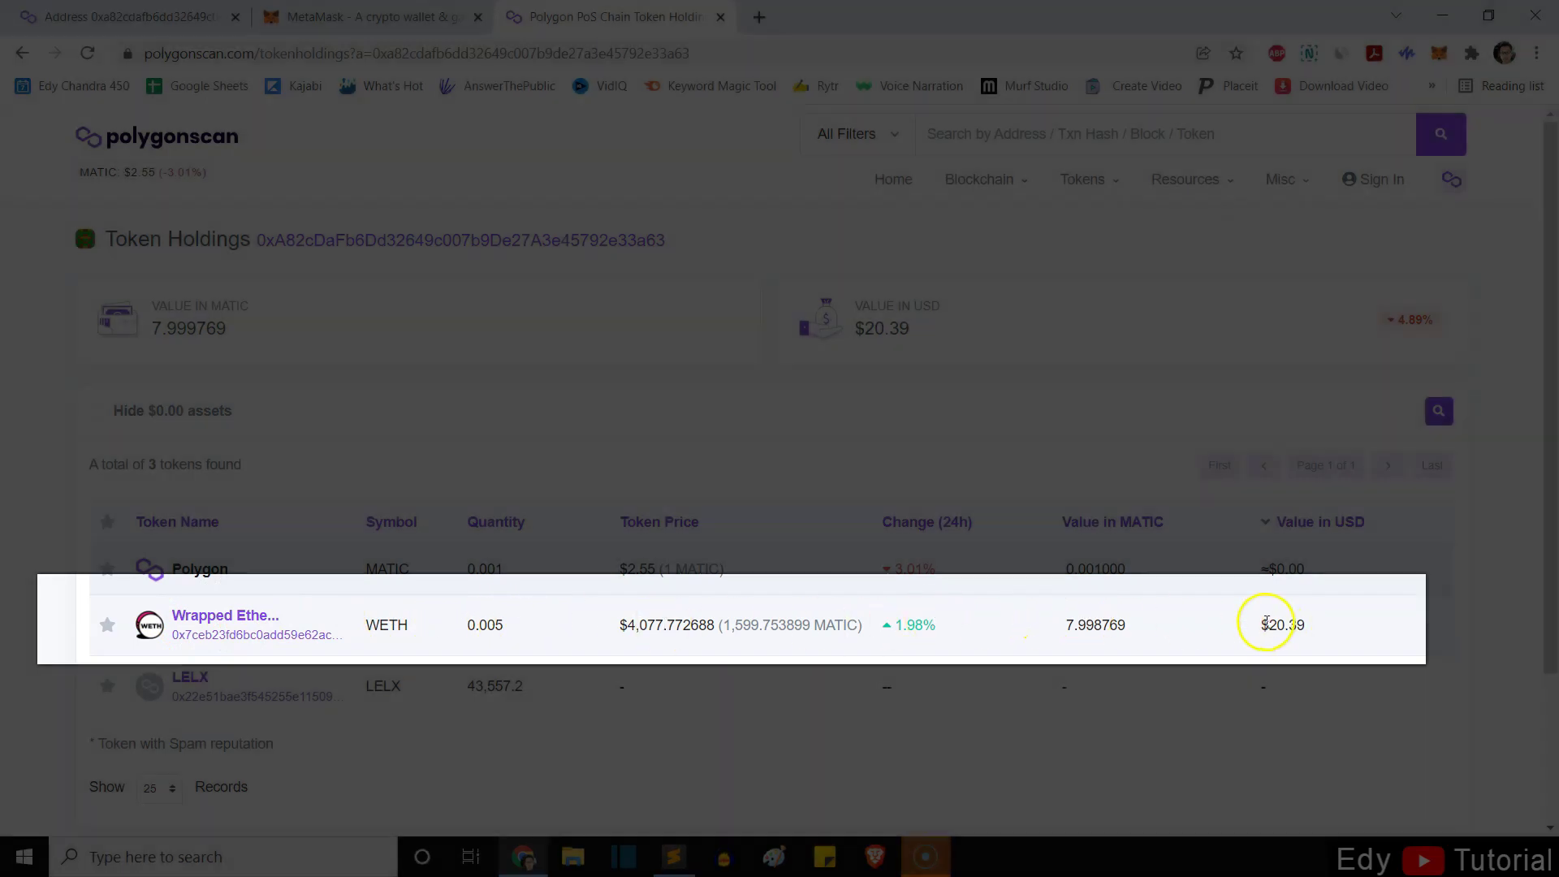
double_click(1291, 623)
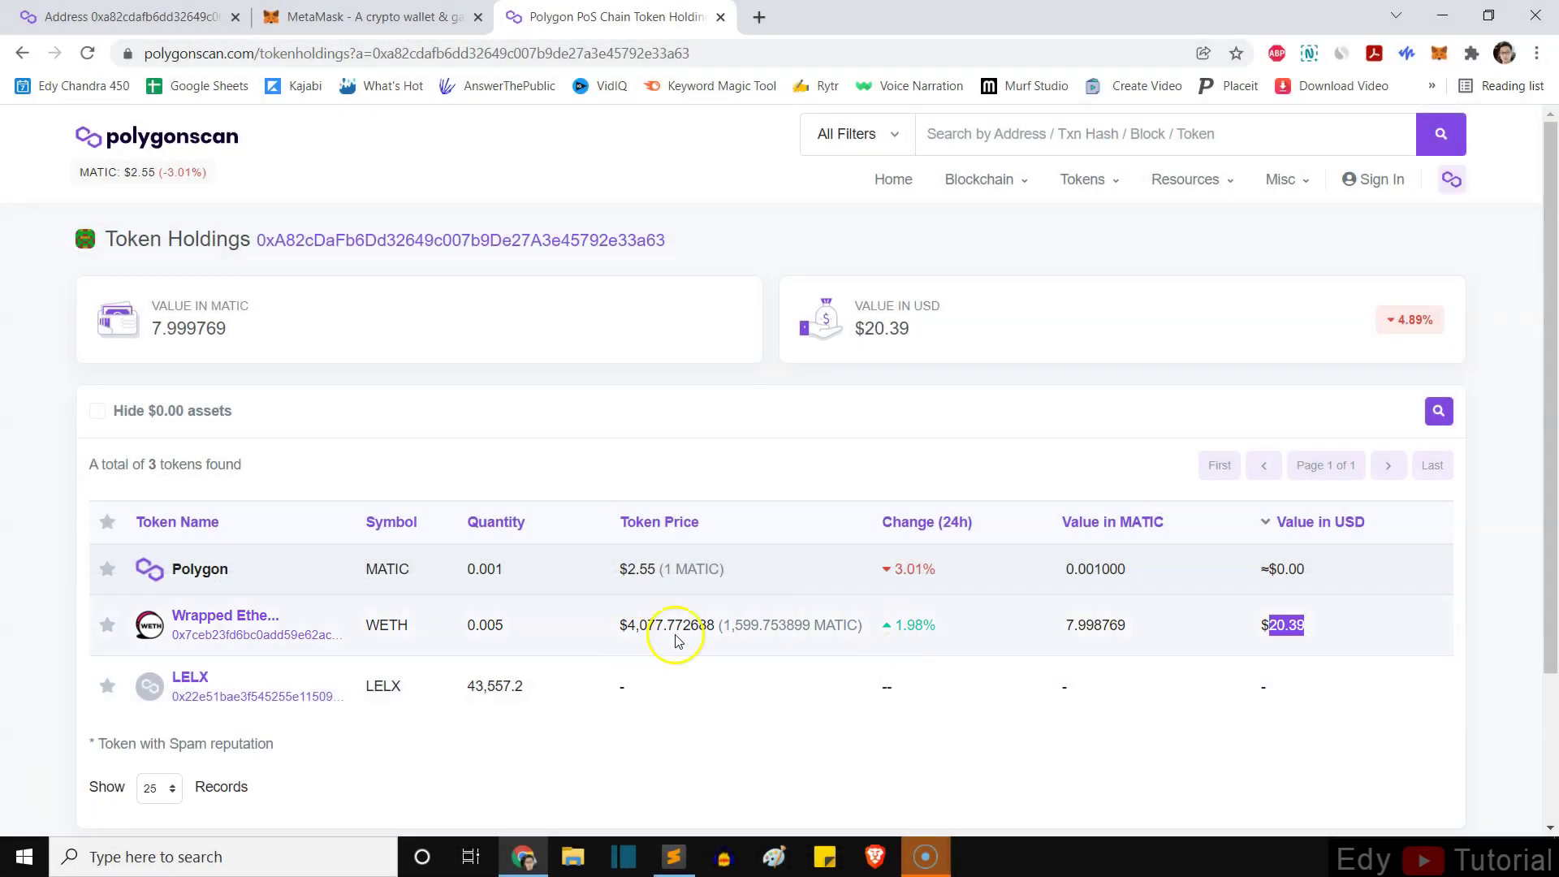
left_click(1438, 52)
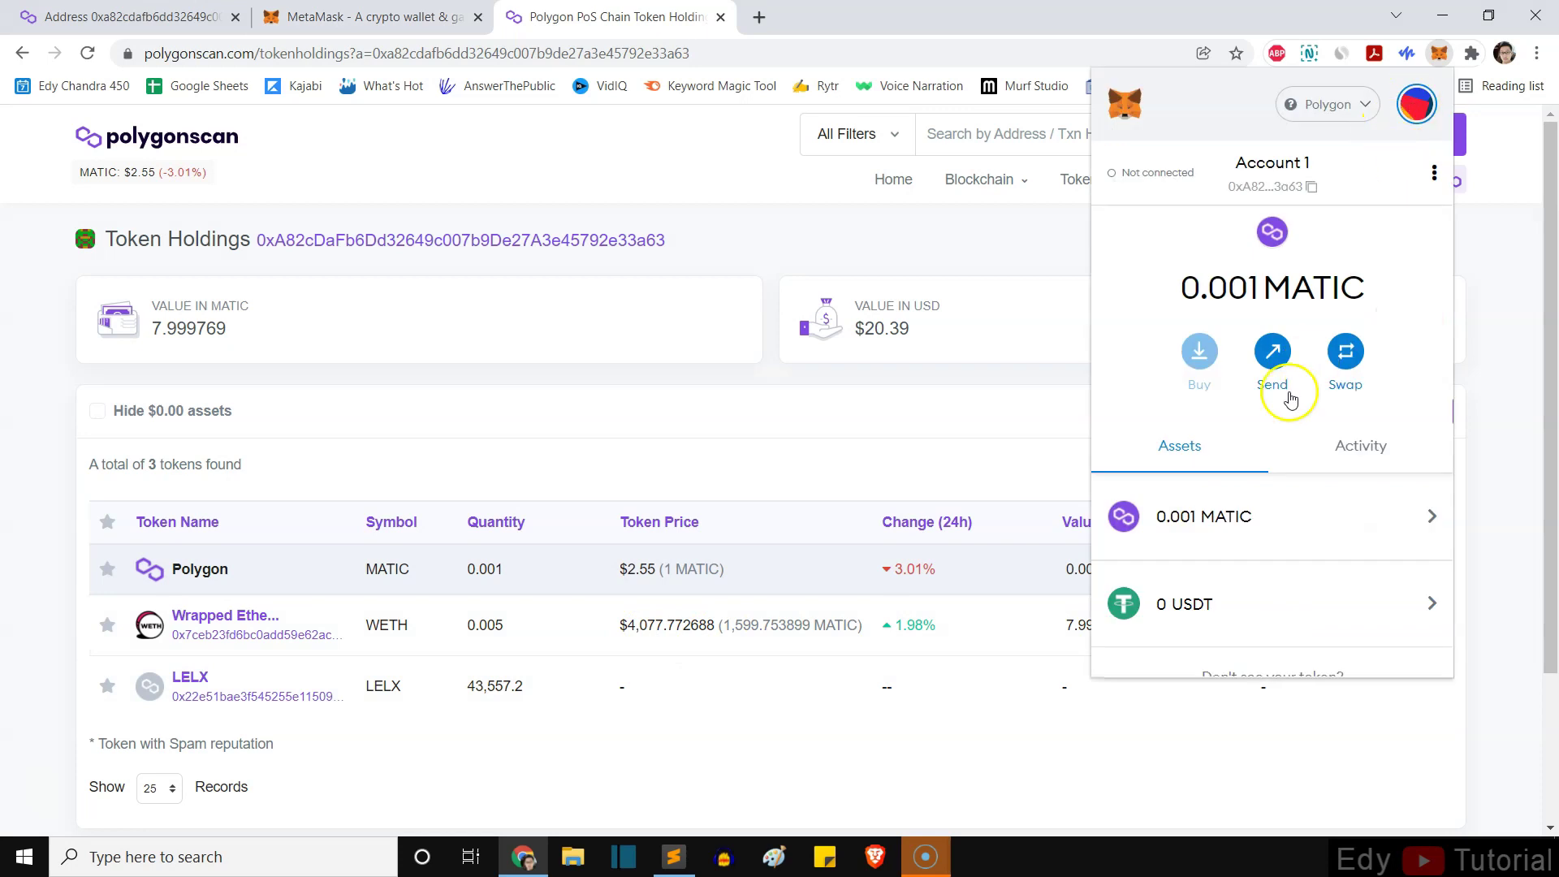
left_click(29, 633)
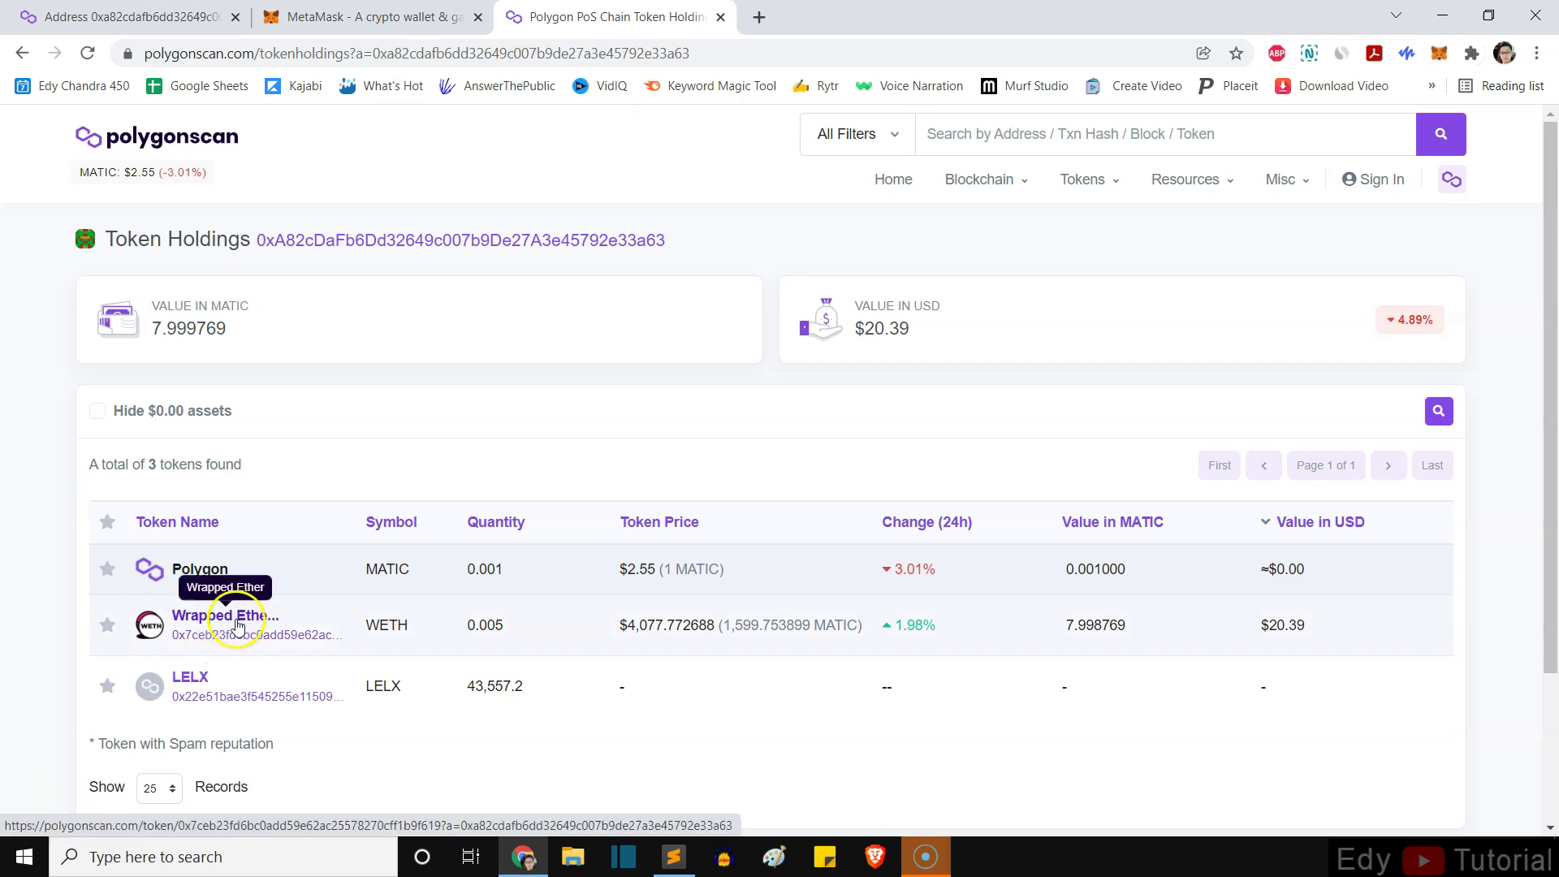
Open the Wrapped Ether (WETH) token page and copy its contract address
left_click(237, 623)
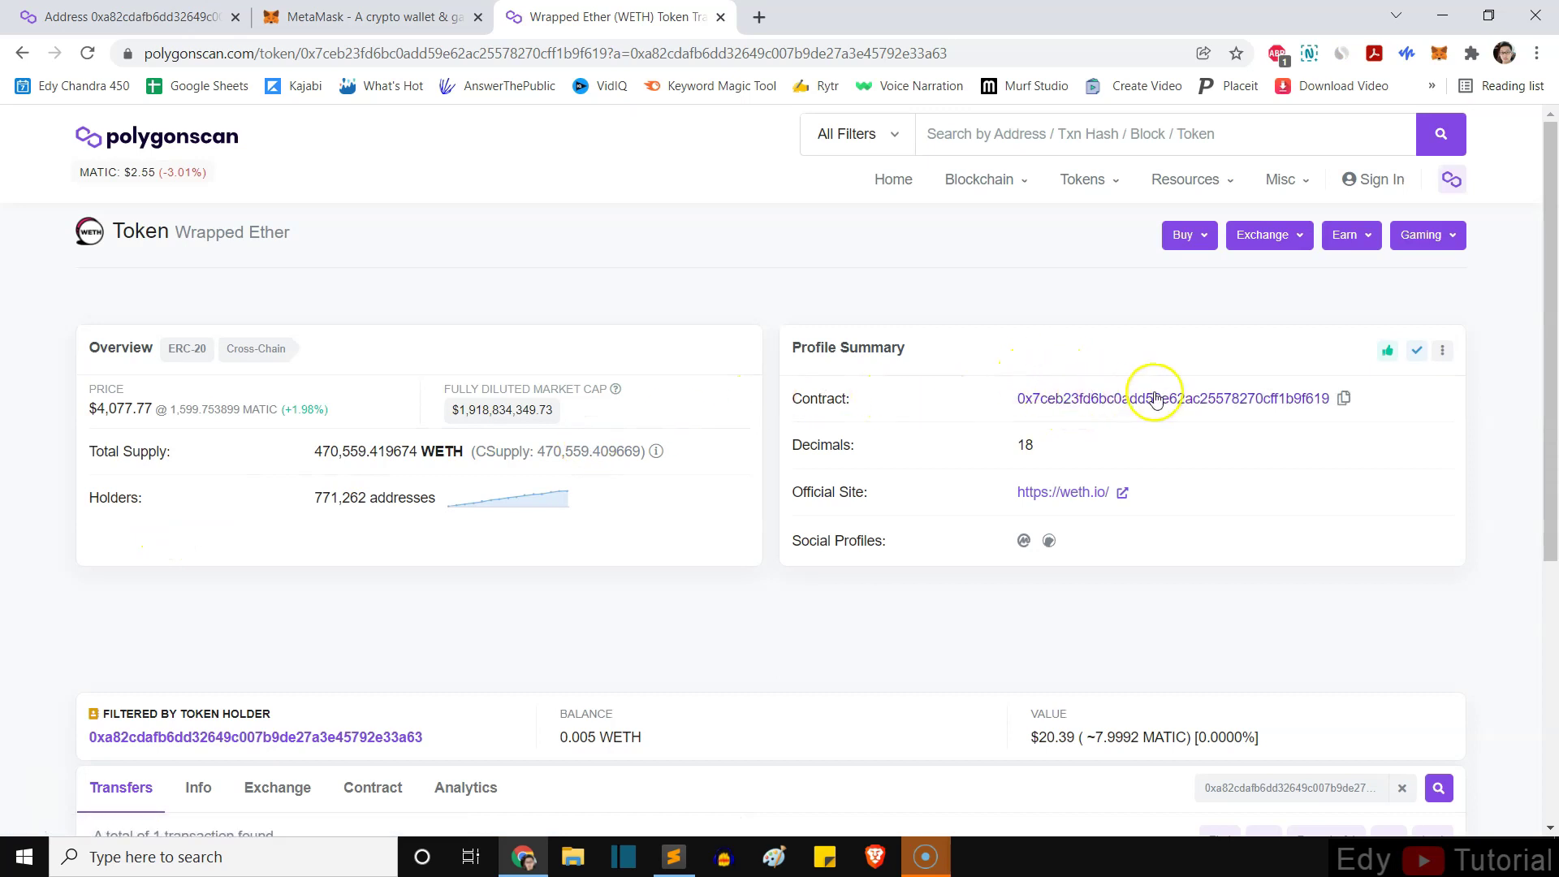
left_click(1344, 401)
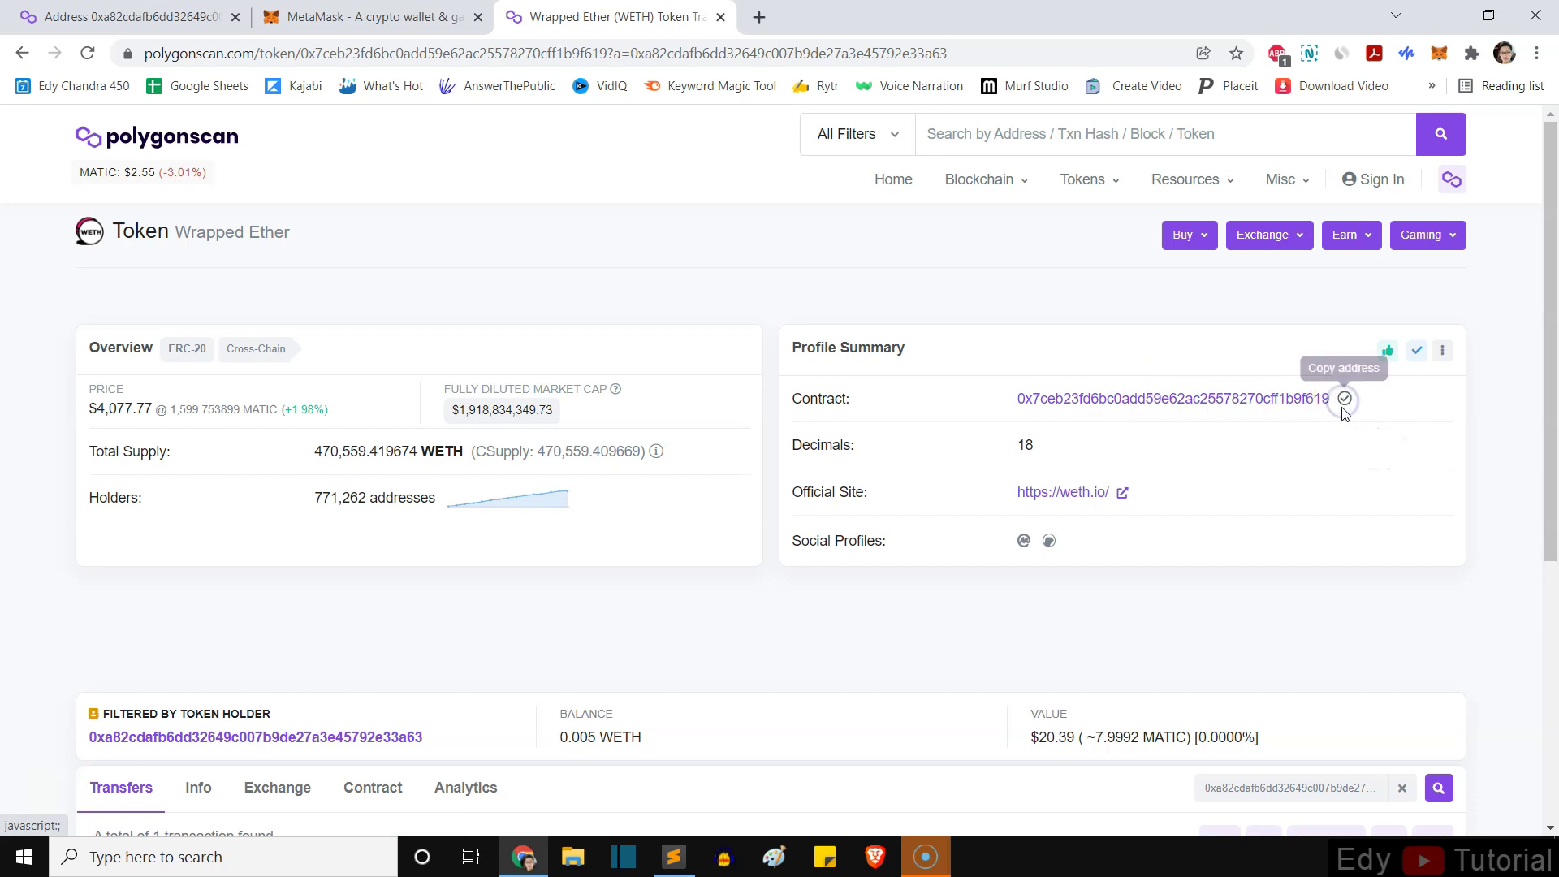
left_click(1344, 401)
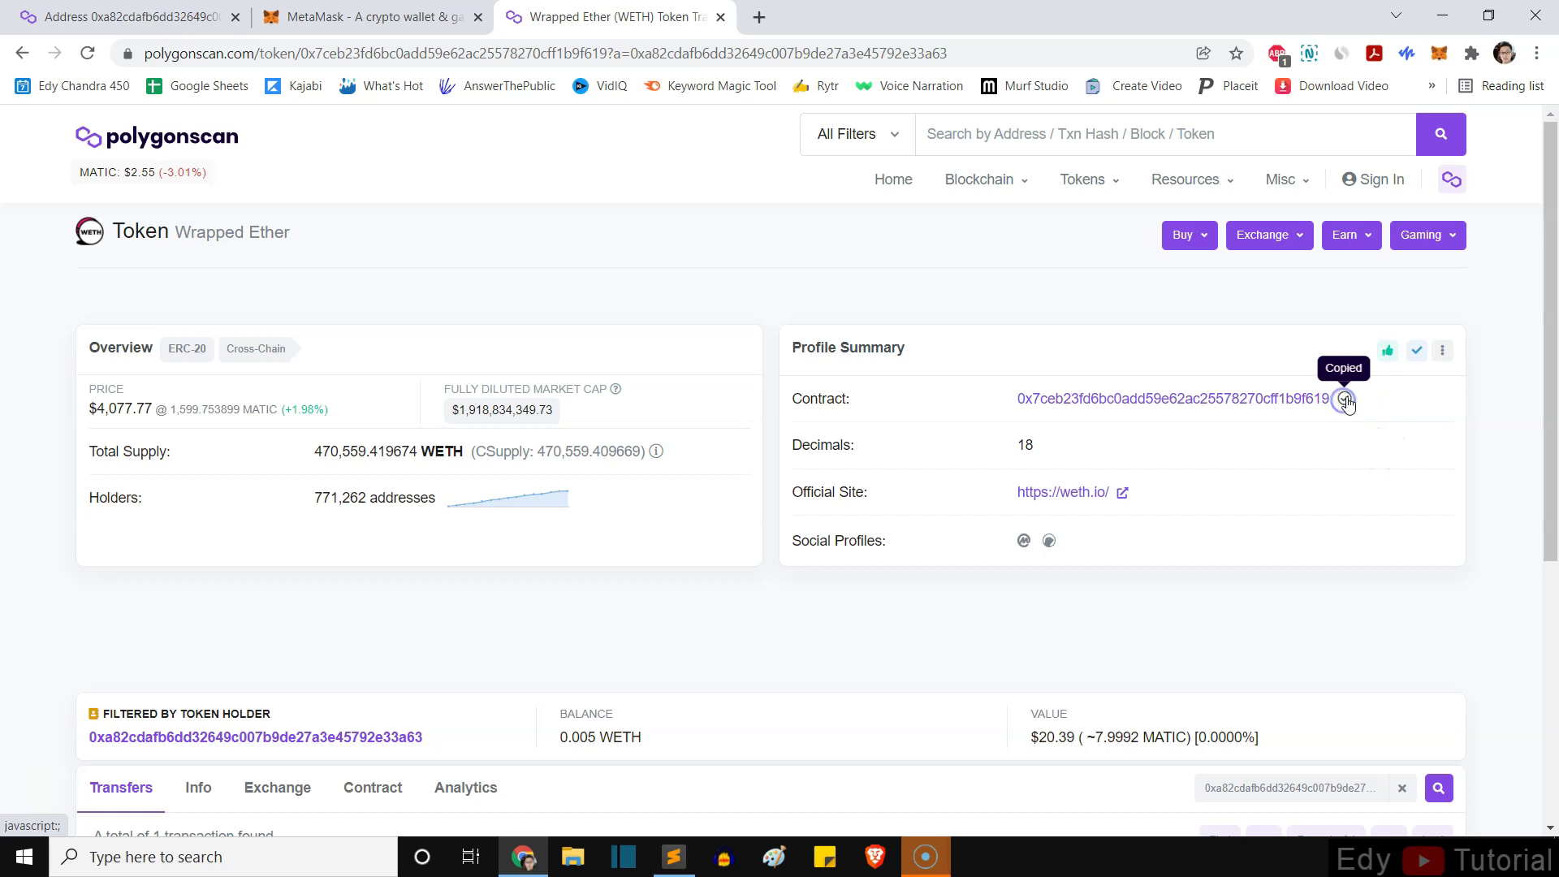
Paste the WETH contract address into MetaMask's custom token import and add WETH (18 decimals)
left_click(1440, 54)
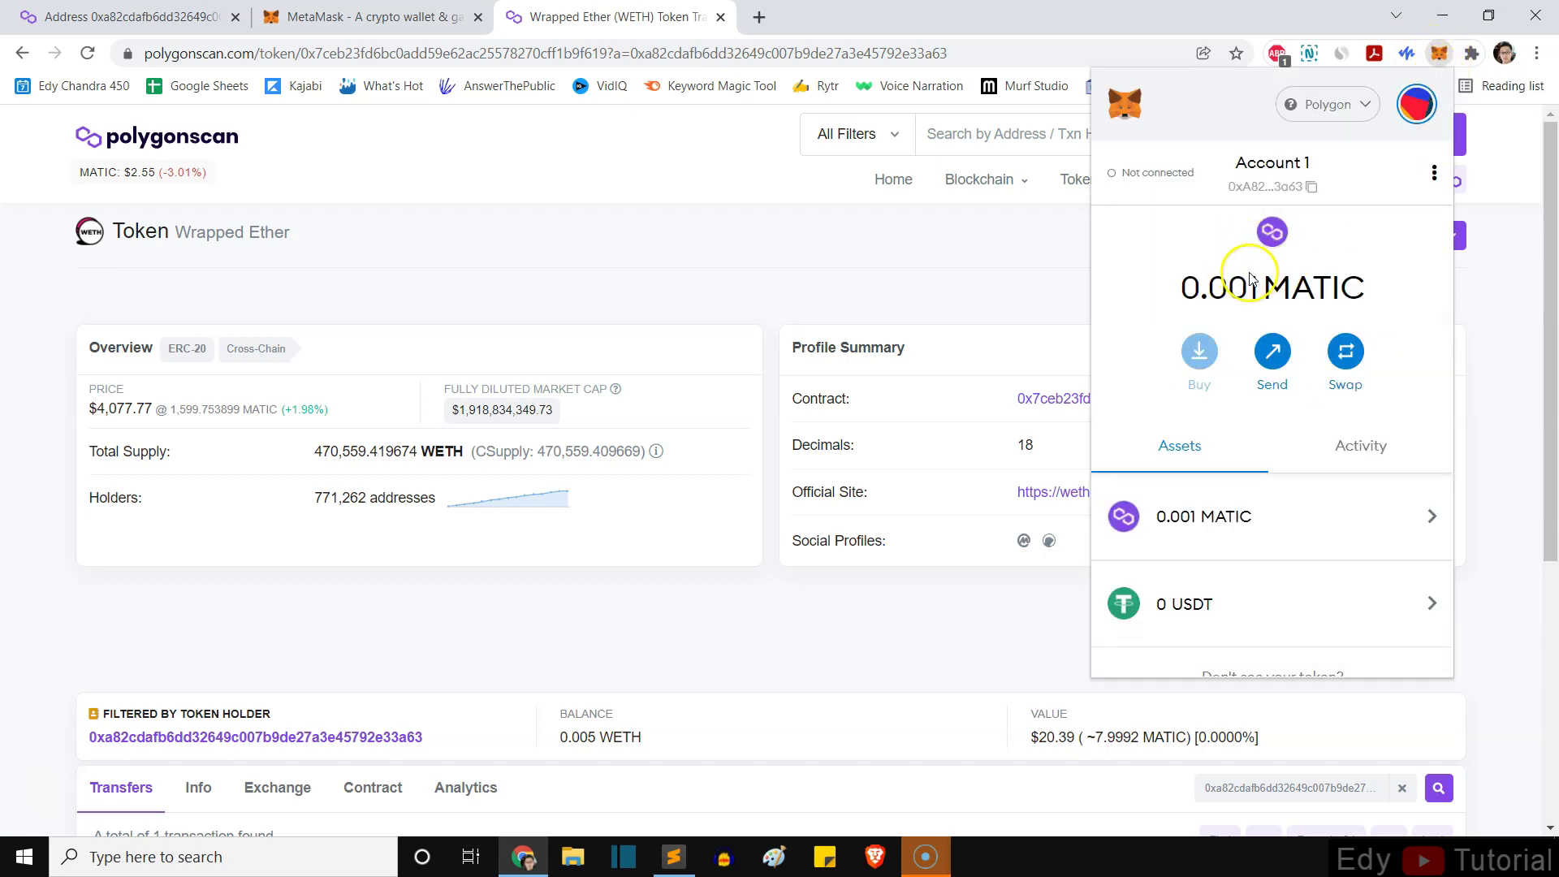
scroll(1271, 268, "down", 1)
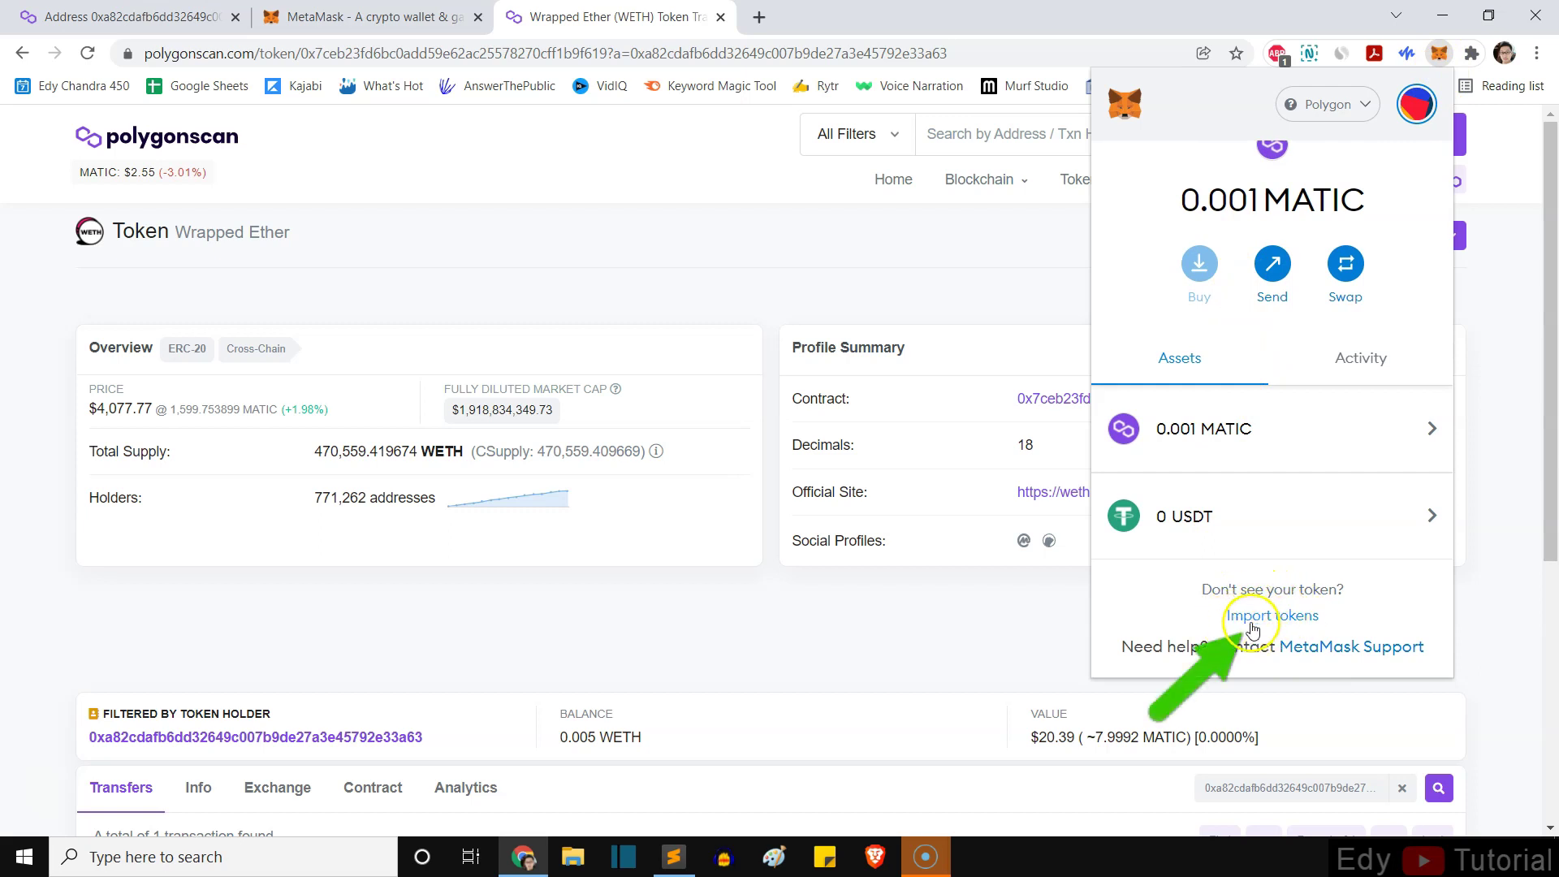
left_click(1267, 621)
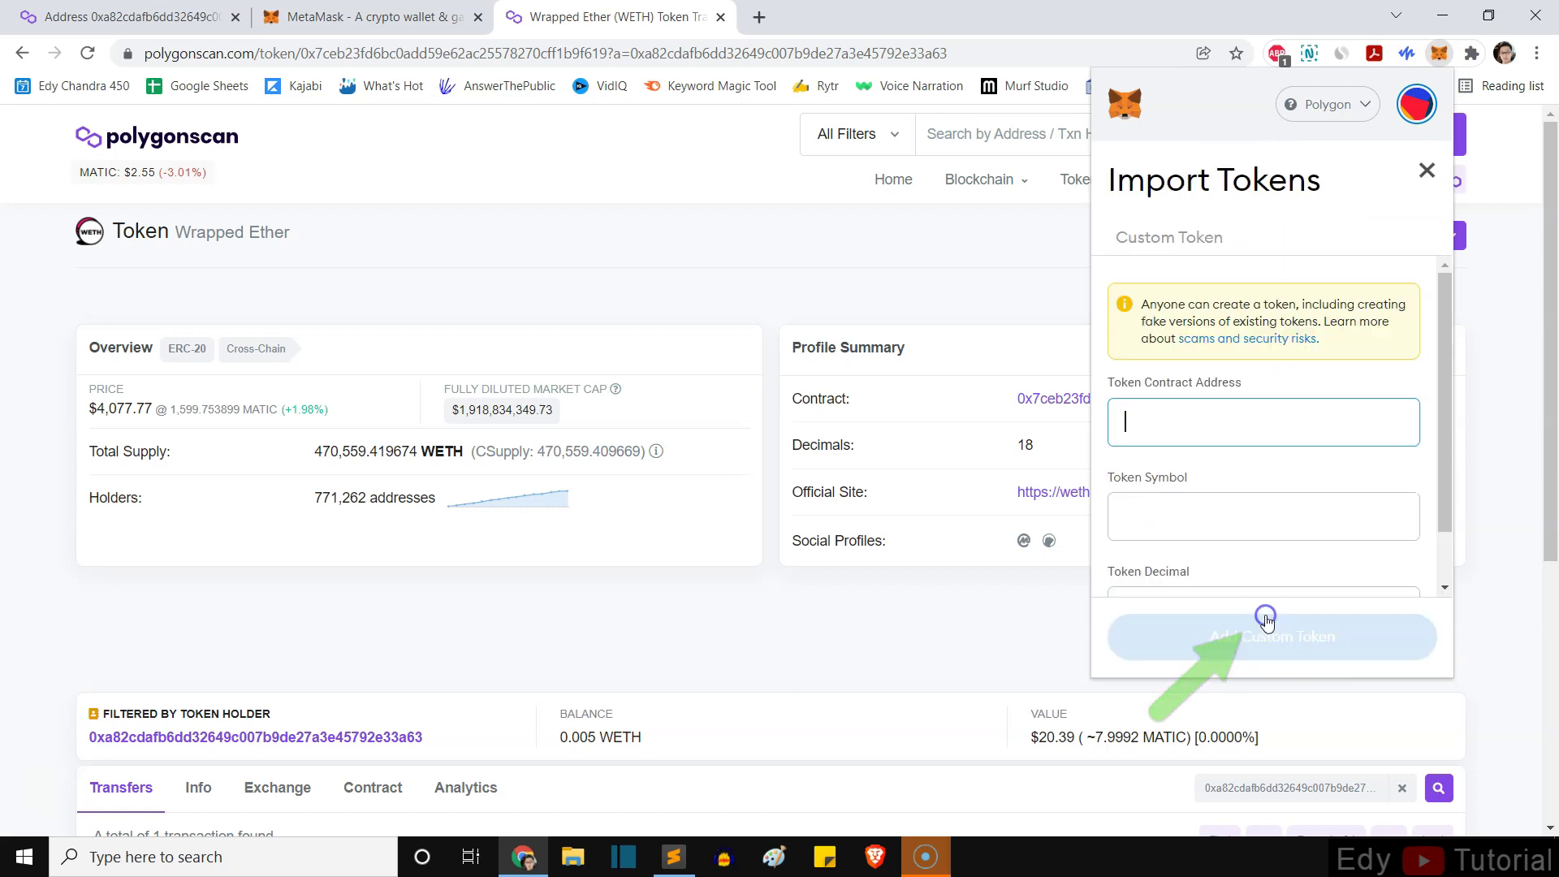
right_click(1182, 409)
left_click(1258, 567)
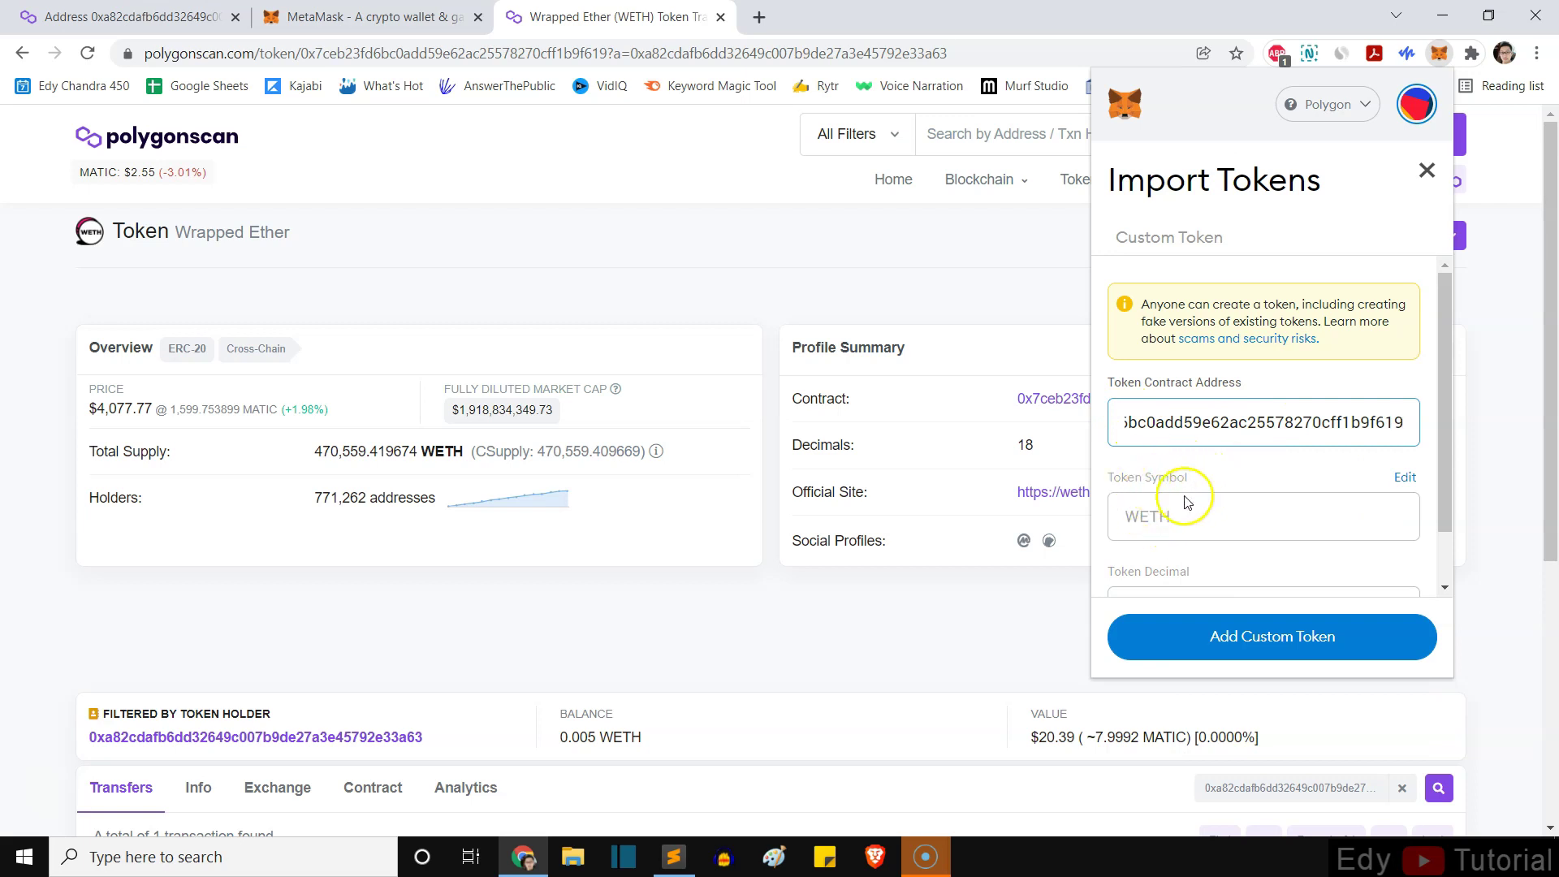
scroll(1140, 526, "down", 1)
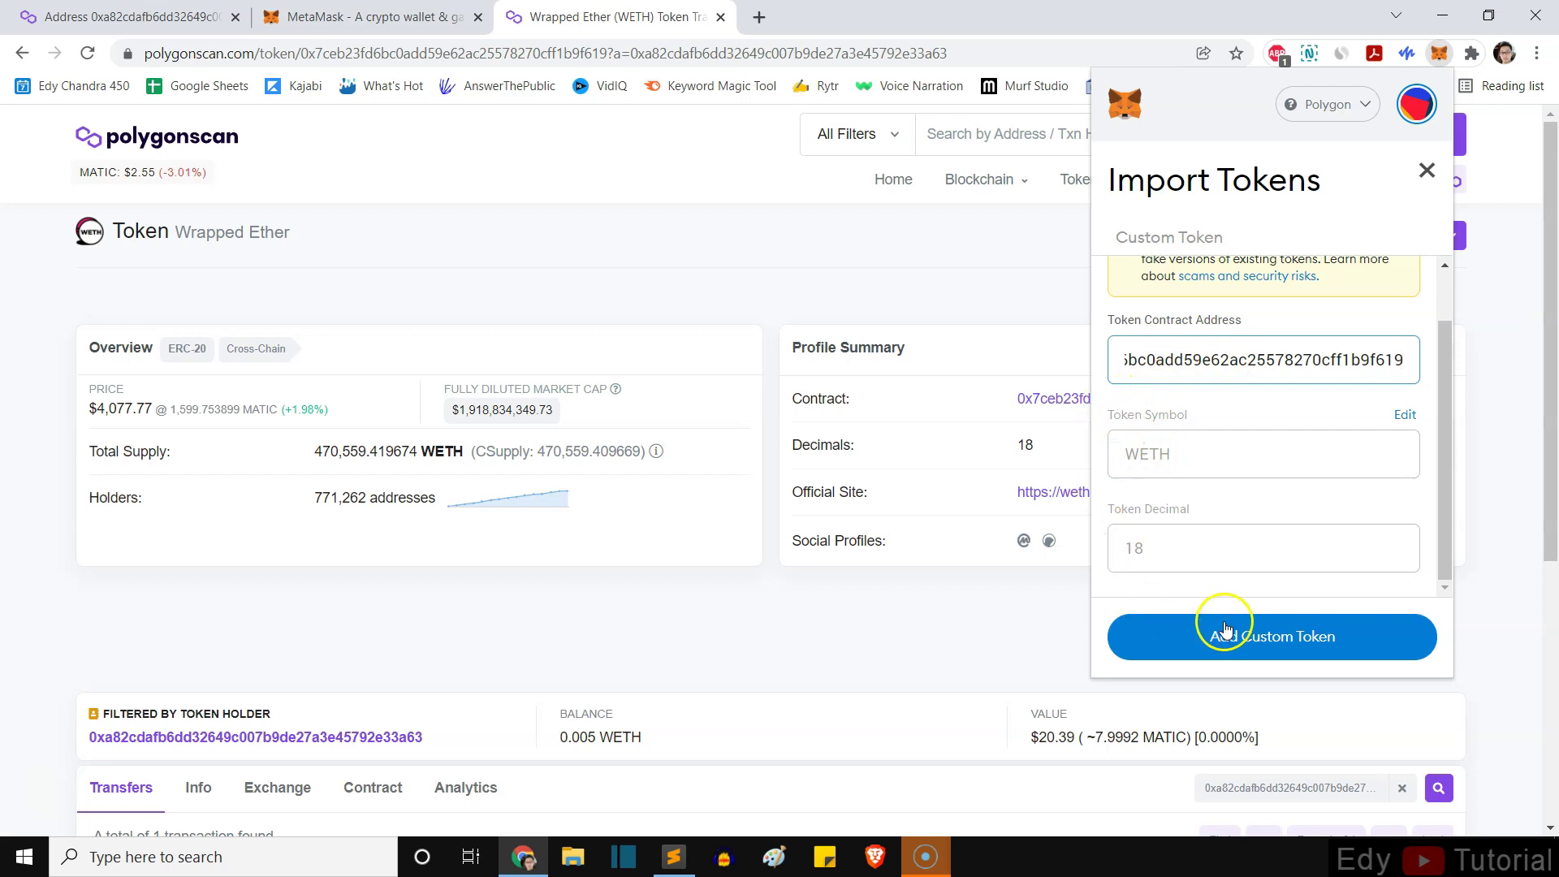
left_click(1271, 642)
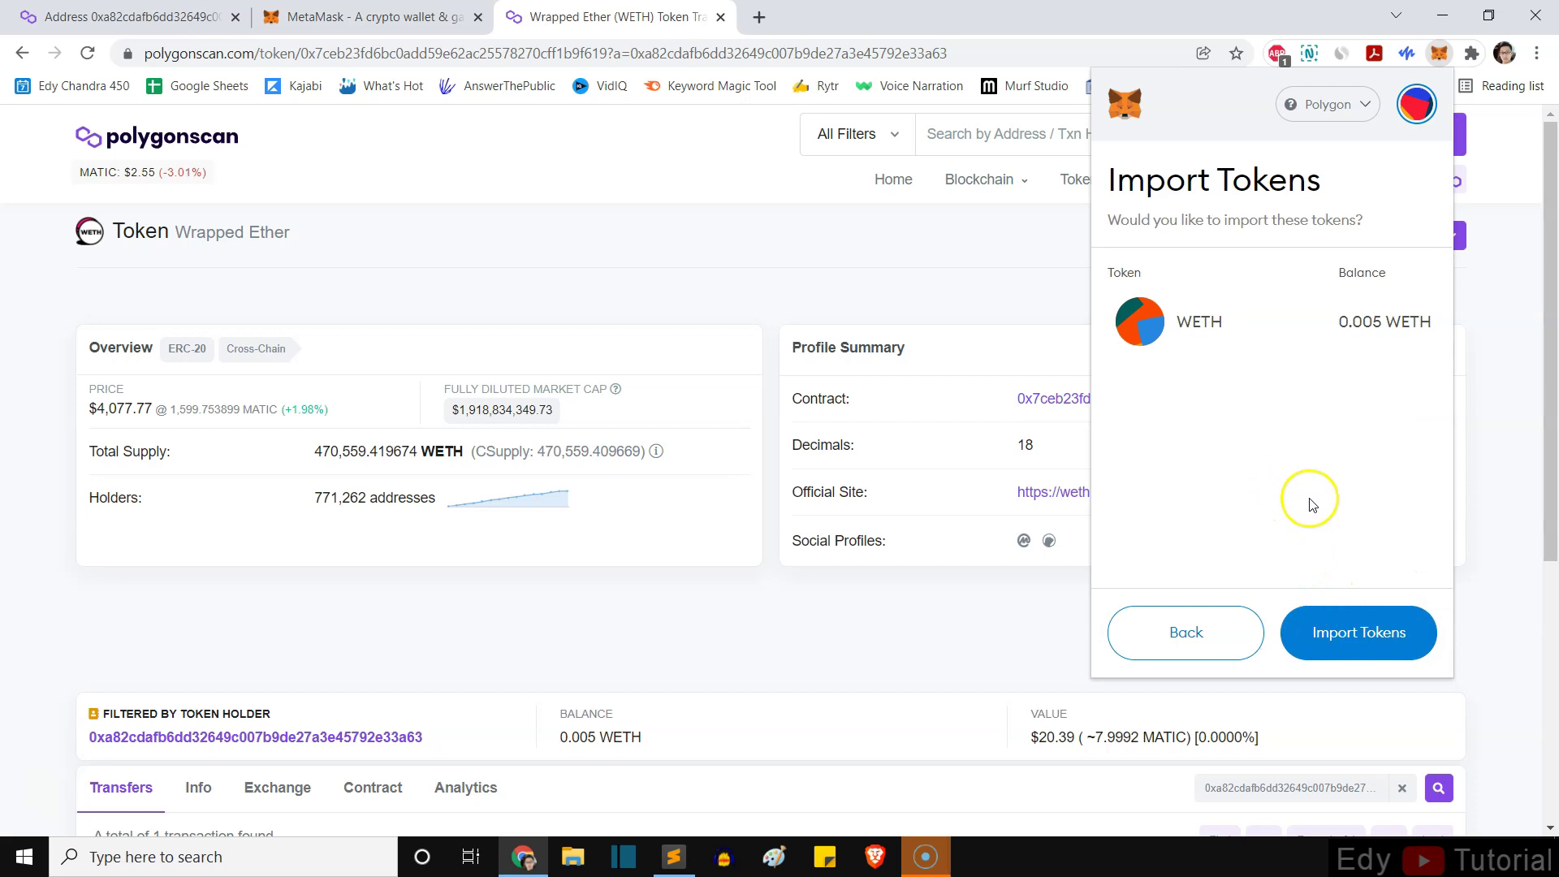
Confirm importing 0.005 WETH and check it in the asset list beside 0.001 MATIC and 0 USDT
left_click(1363, 647)
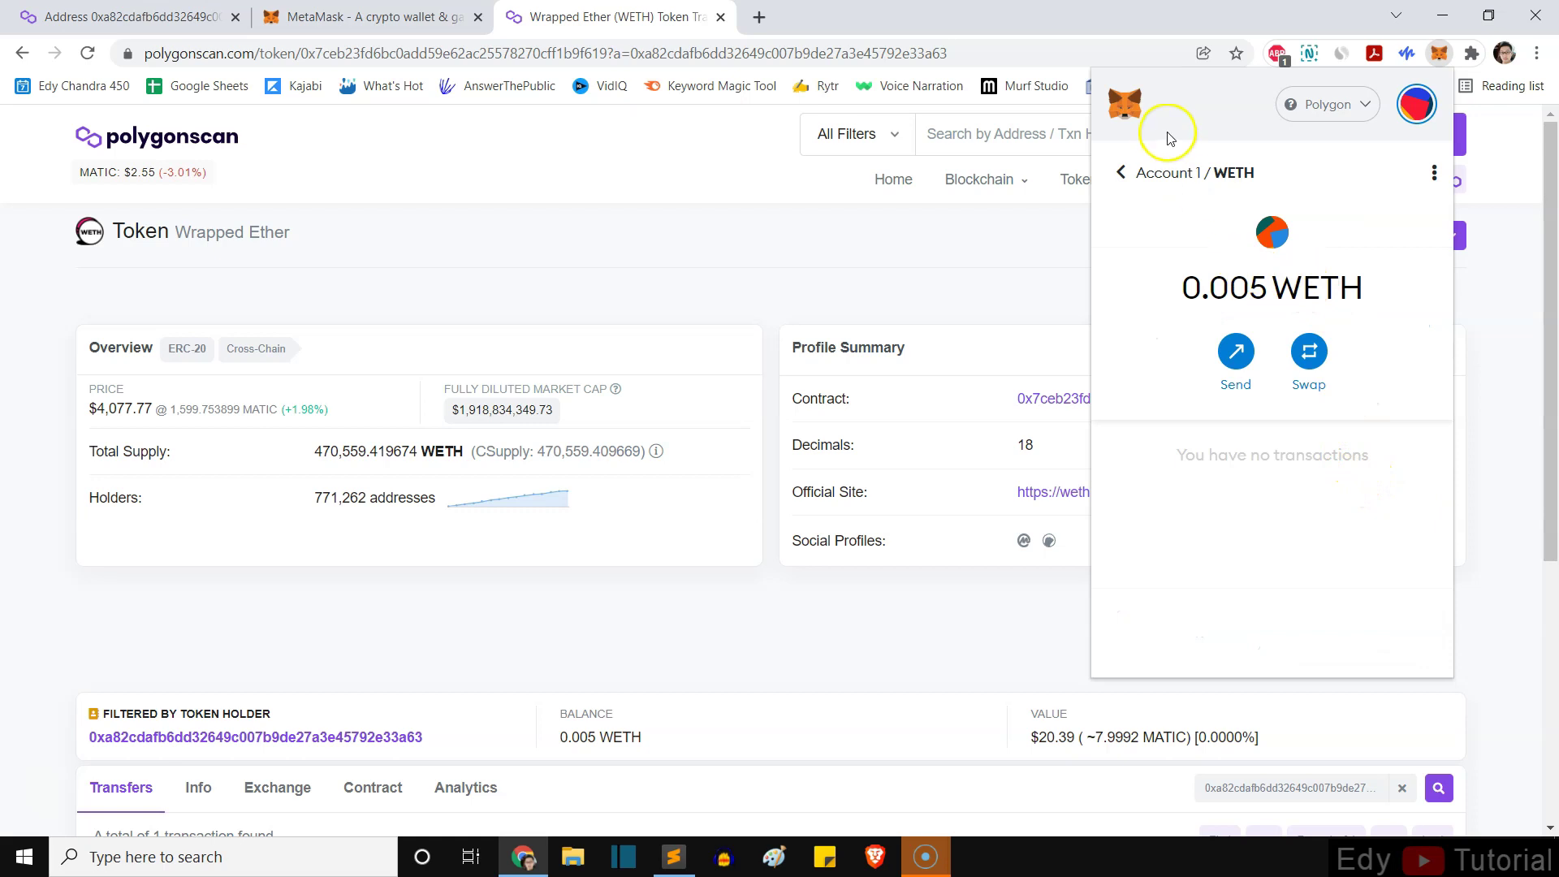
left_click(1147, 177)
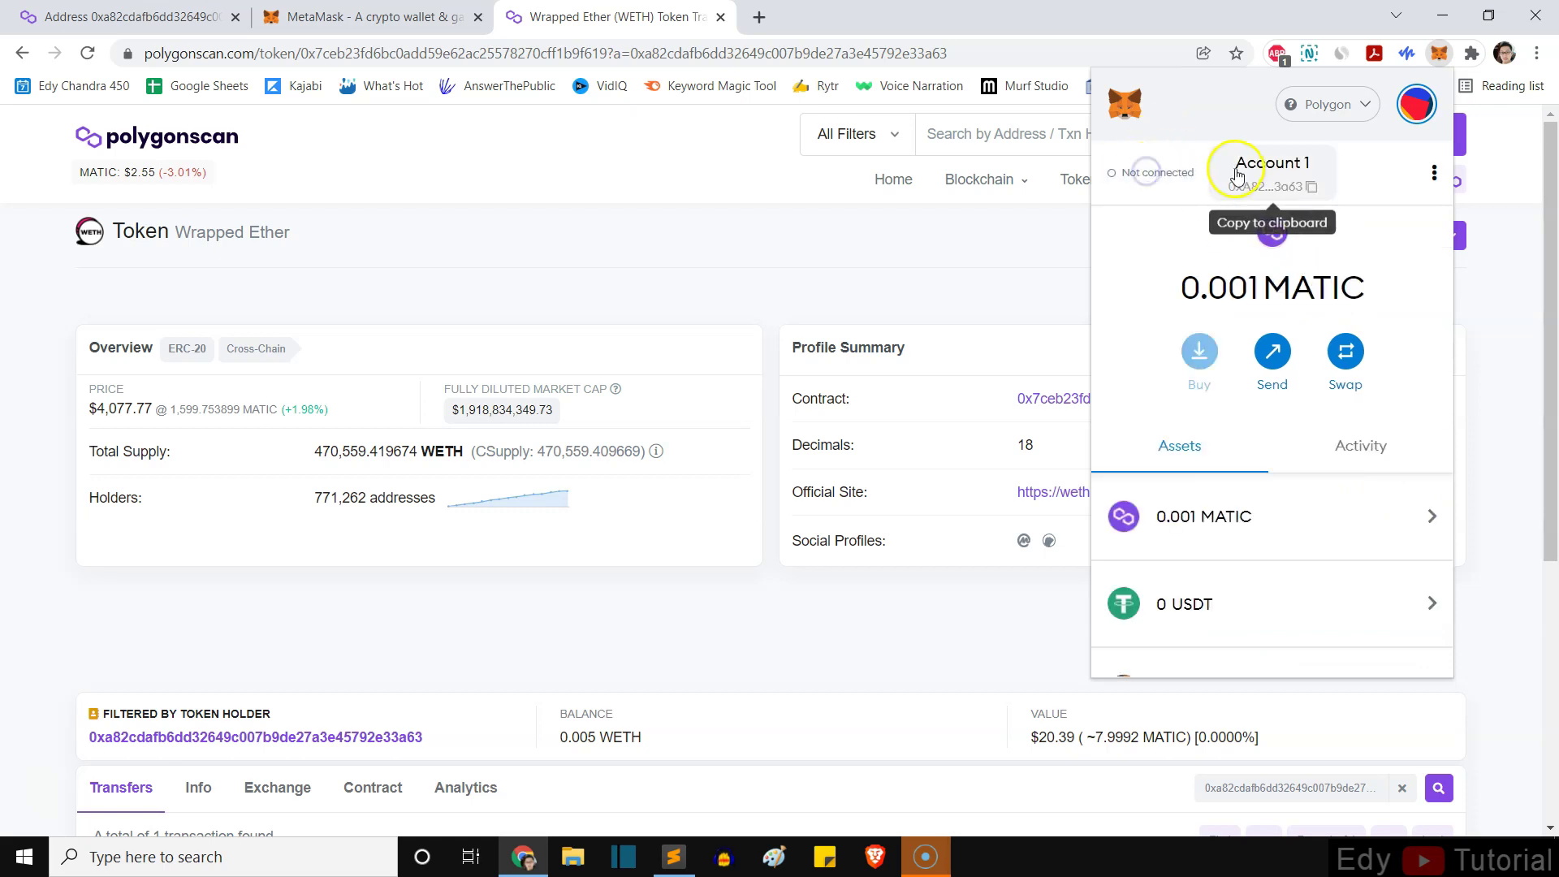
scroll(1254, 373, "down", 2)
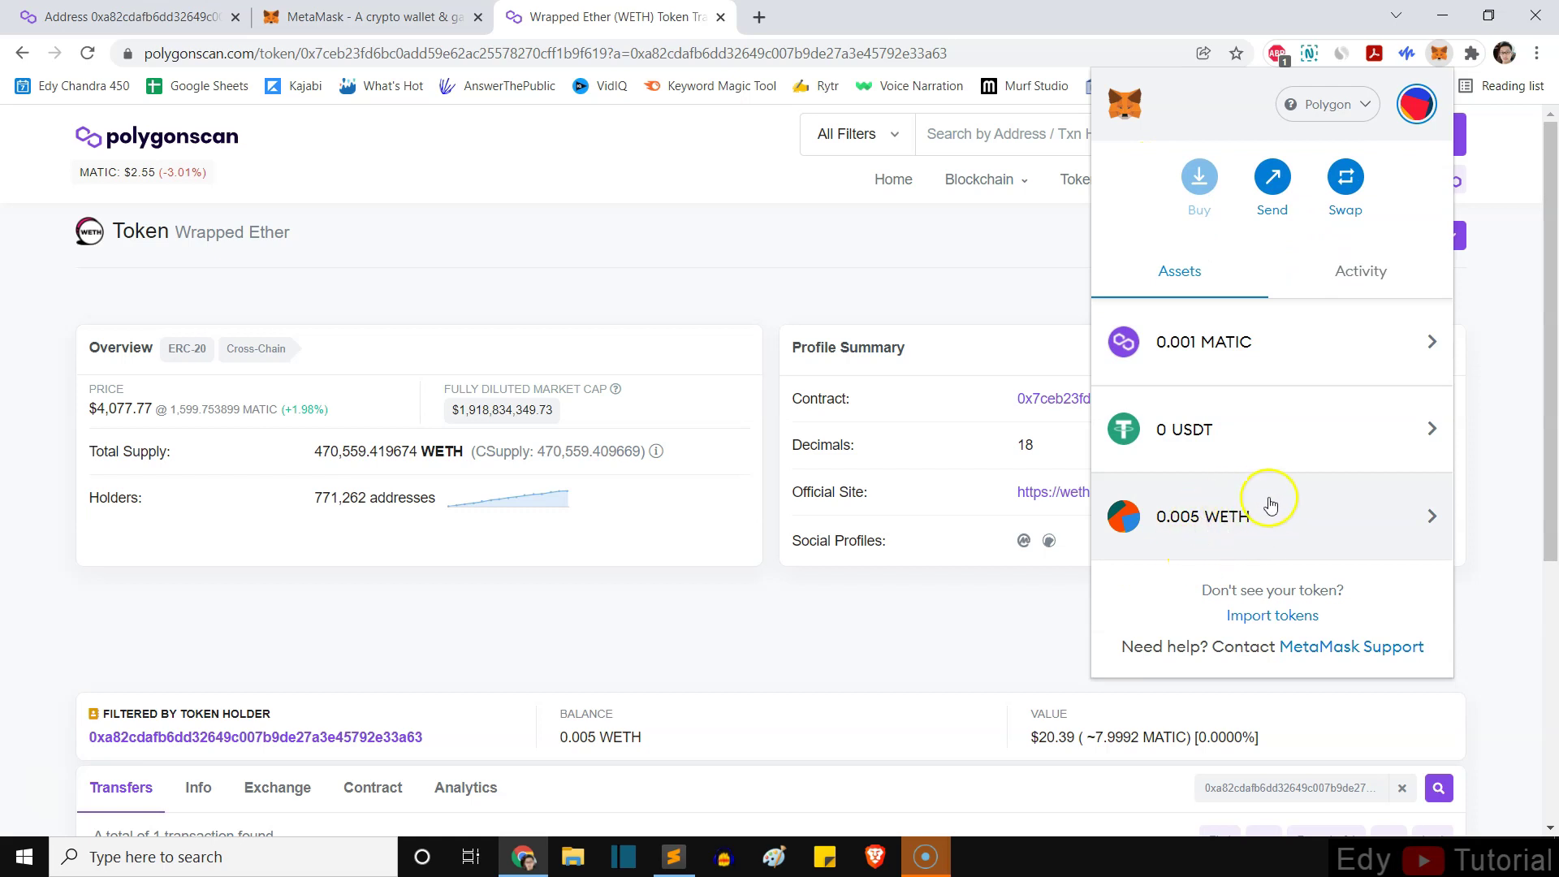
left_click(1275, 538)
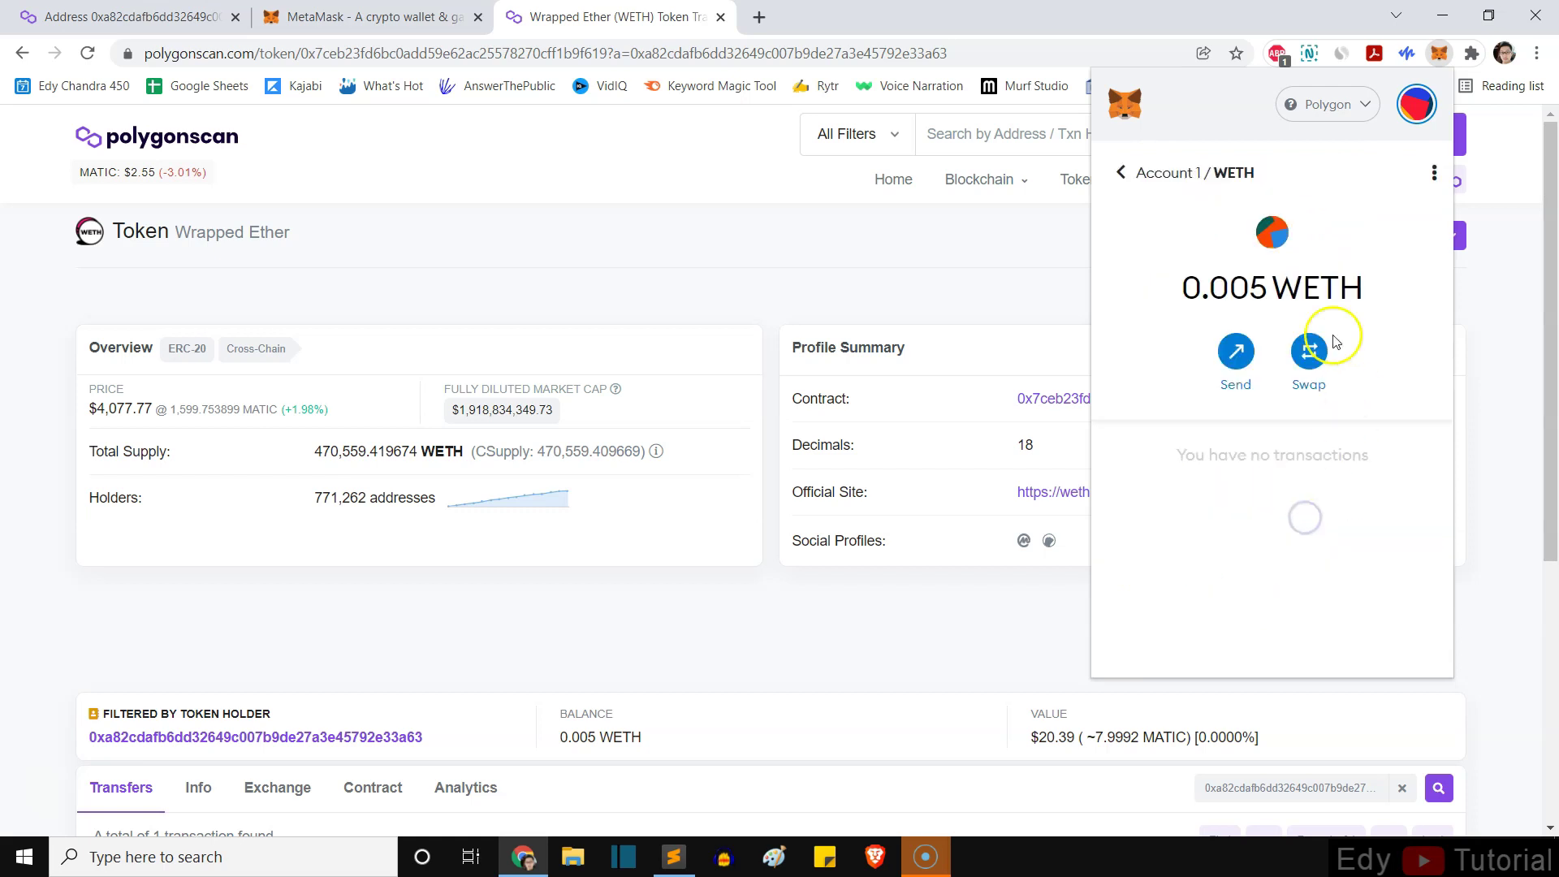
left_click(1124, 173)
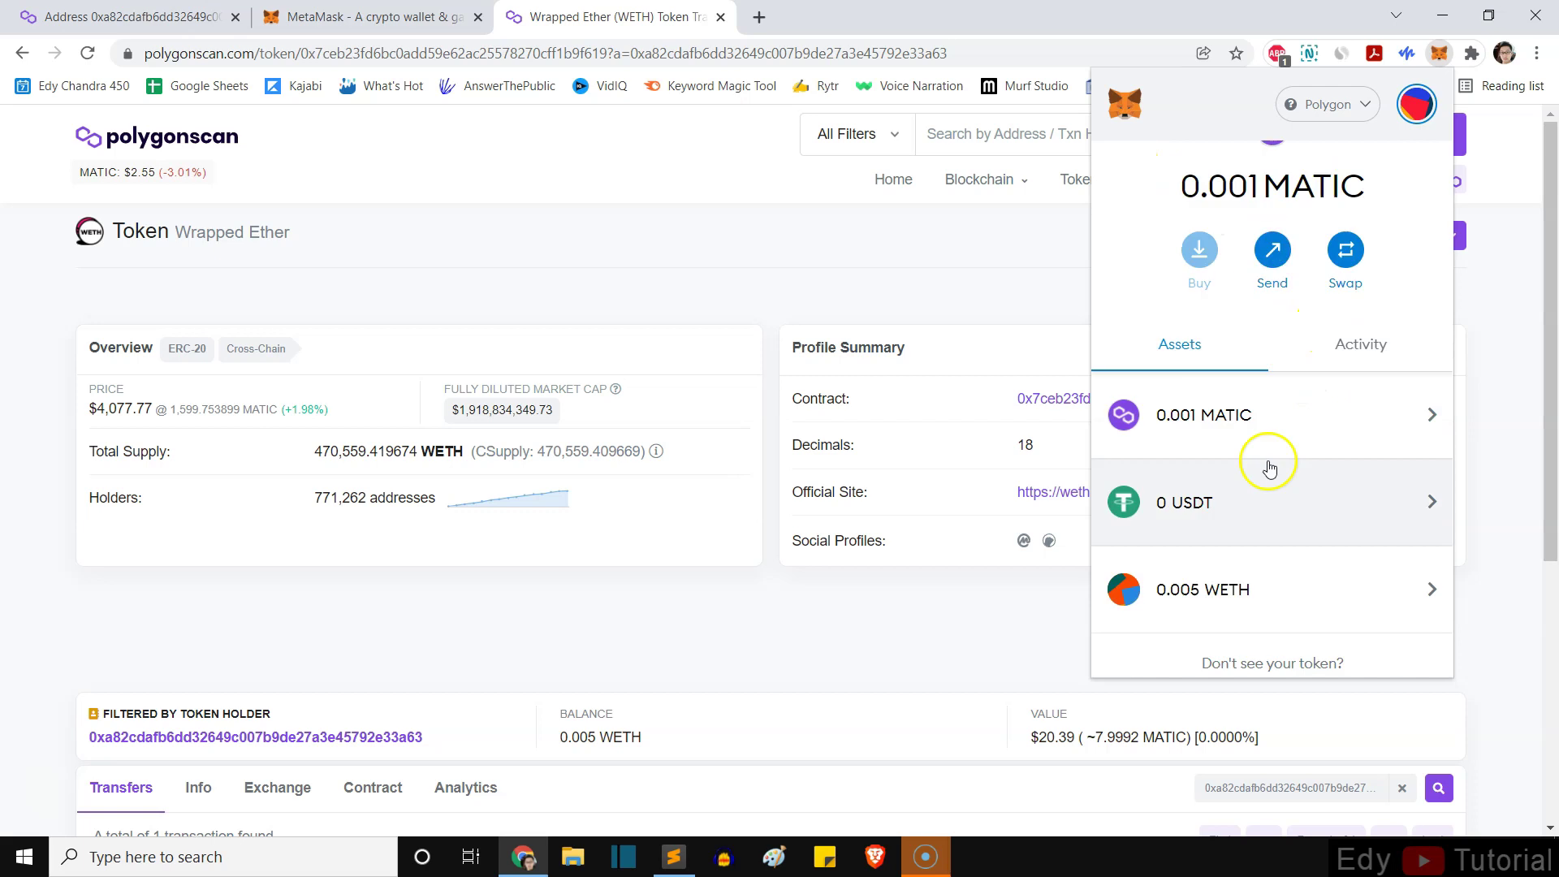